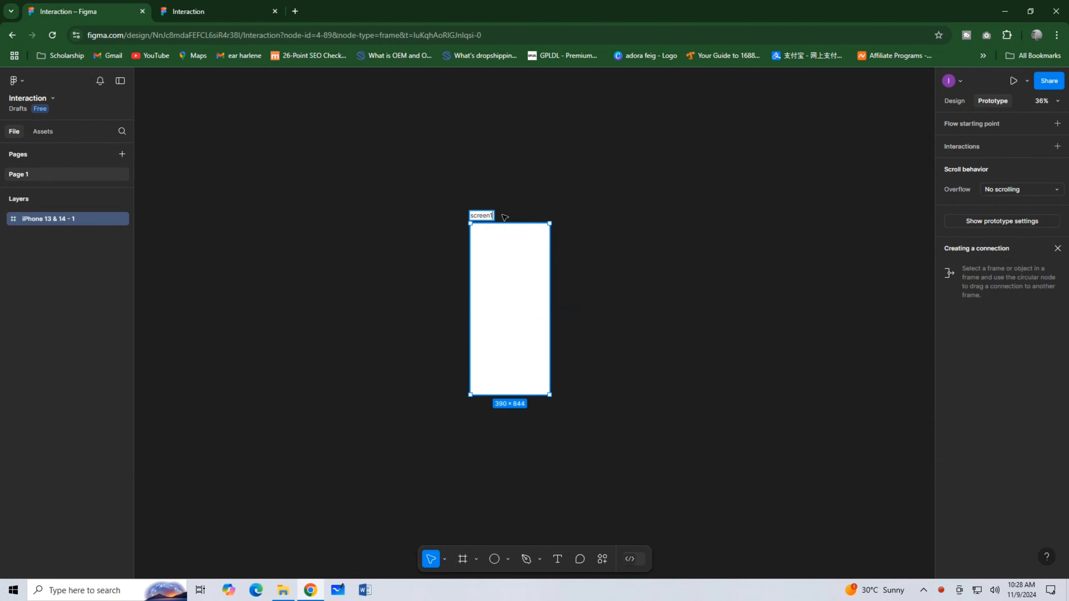
Rename the phone frame screen1 and place a duplicate of it beside the original.
key("Return")
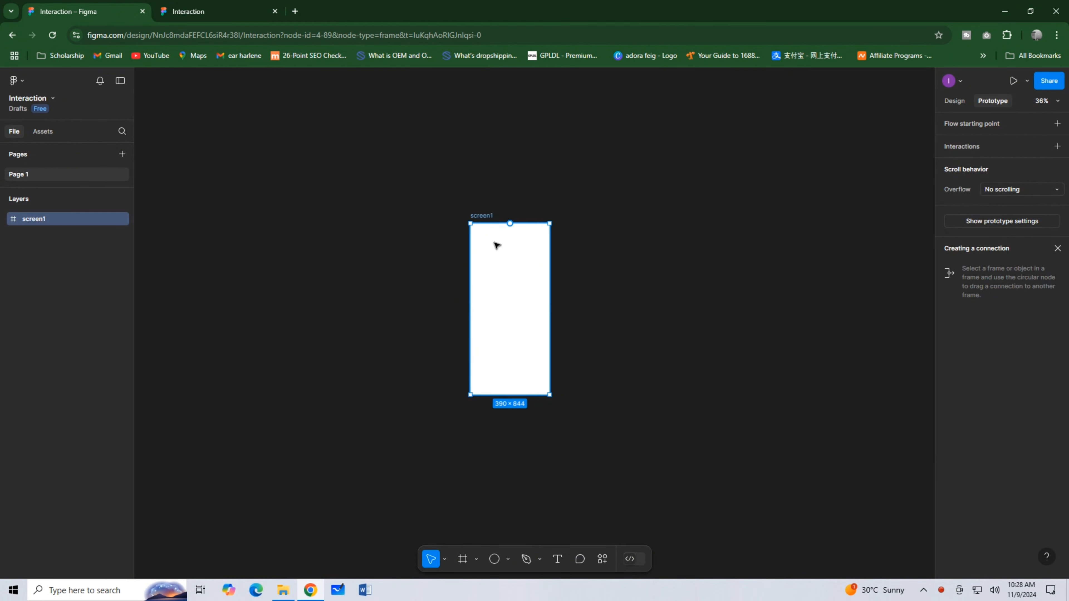
left_click_drag(497, 245, 673, 244)
left_click(491, 267)
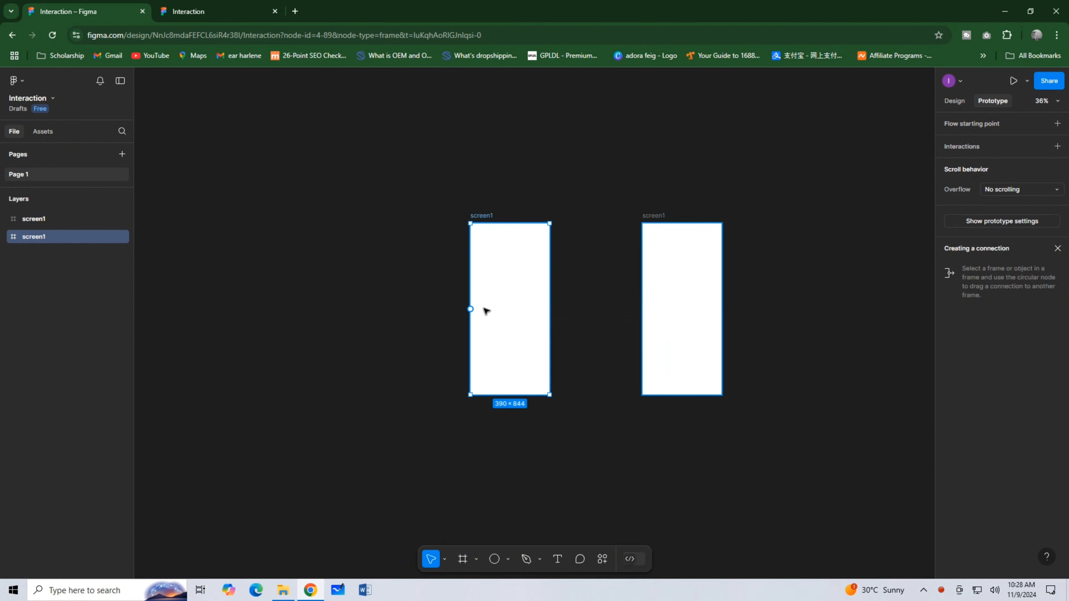
Draw a full-width frame in the upper part of the original screen1 and set its height to 340.
scroll(484, 315, "up", 3)
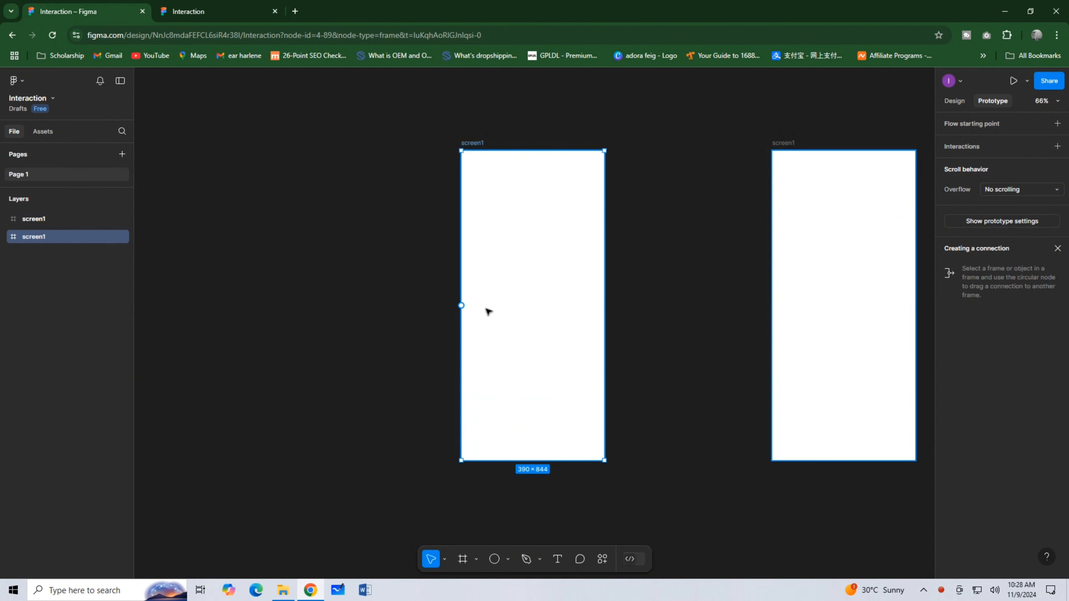
left_click(462, 558)
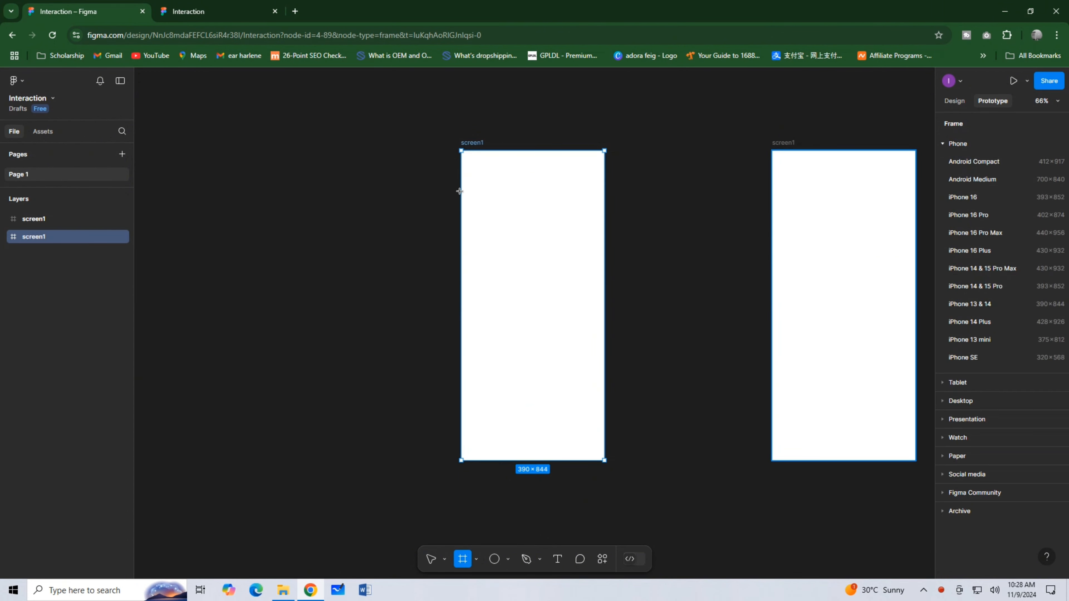
left_click_drag(461, 171, 604, 295)
left_click(957, 102)
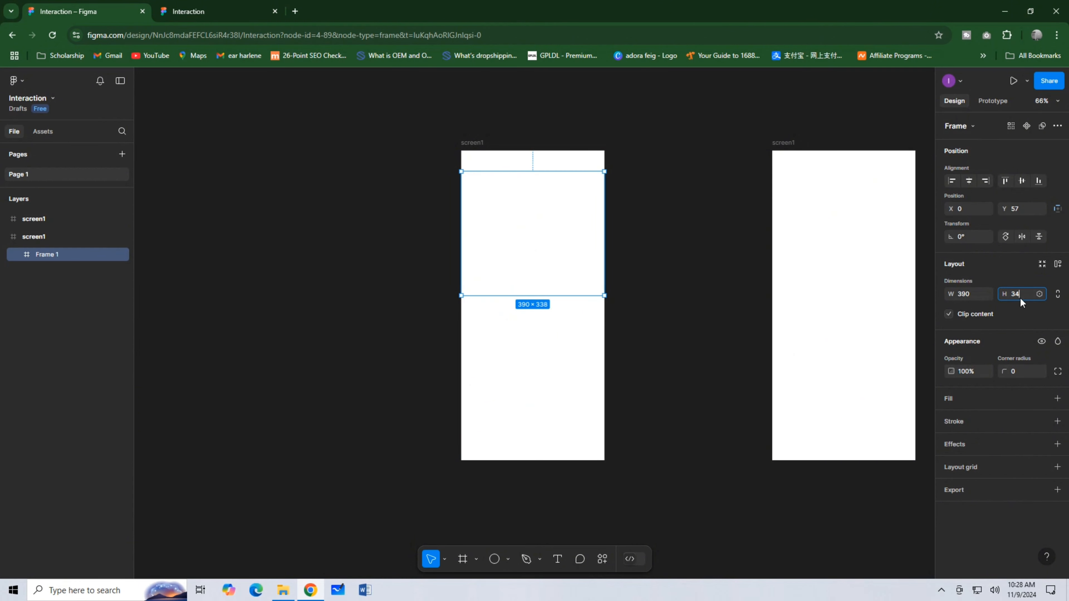
left_click(558, 217)
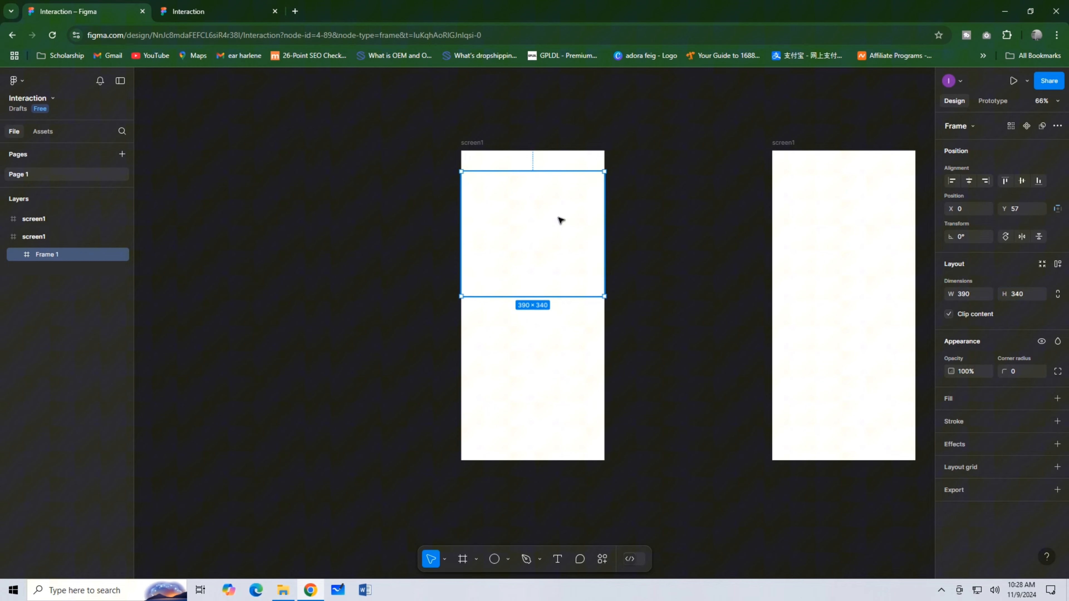
Fill the 390 × 340 frame with the pasta salad photo from the Unsplash plugin's food category.
right_click(549, 238)
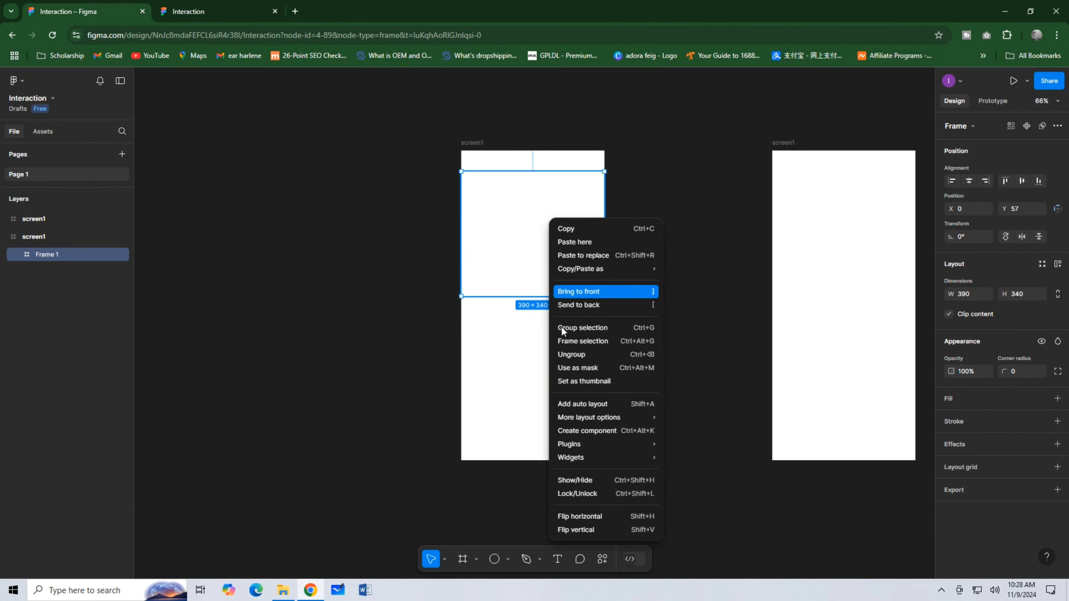
mouse_move(608, 446)
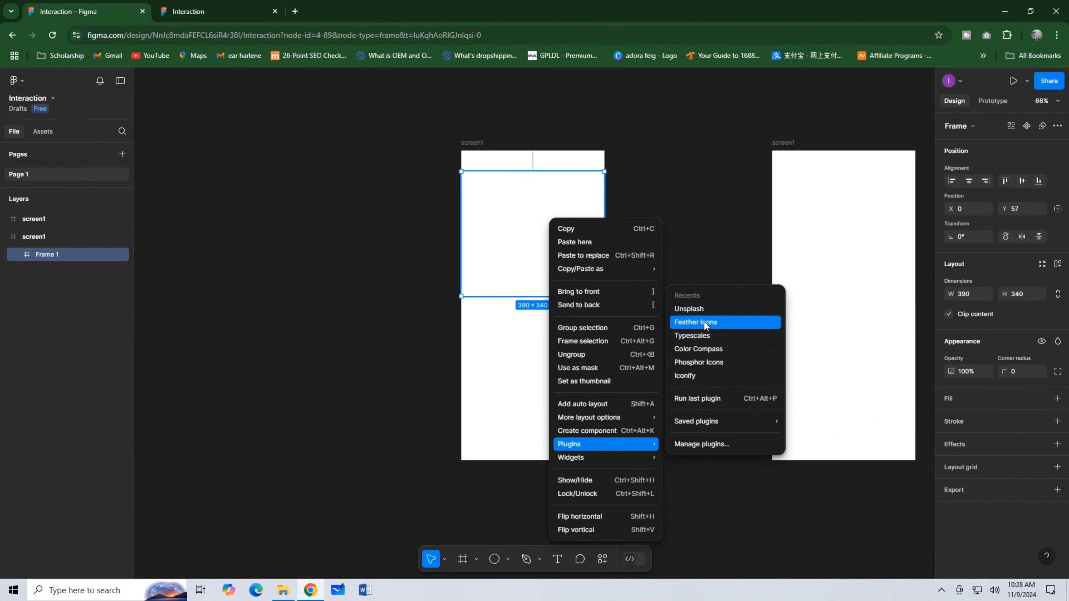
left_click(700, 310)
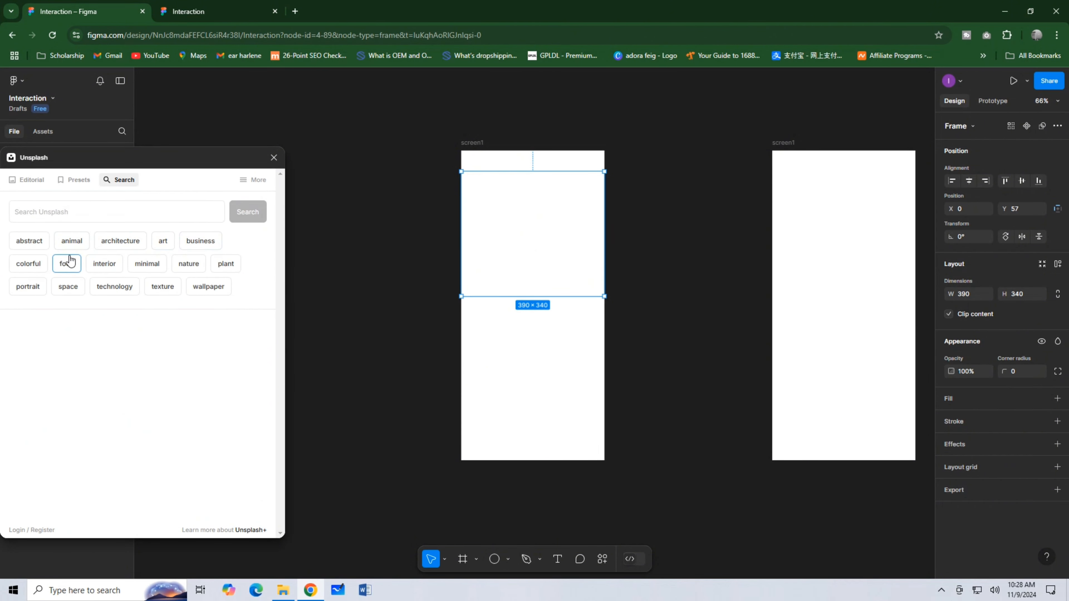
left_click(69, 259)
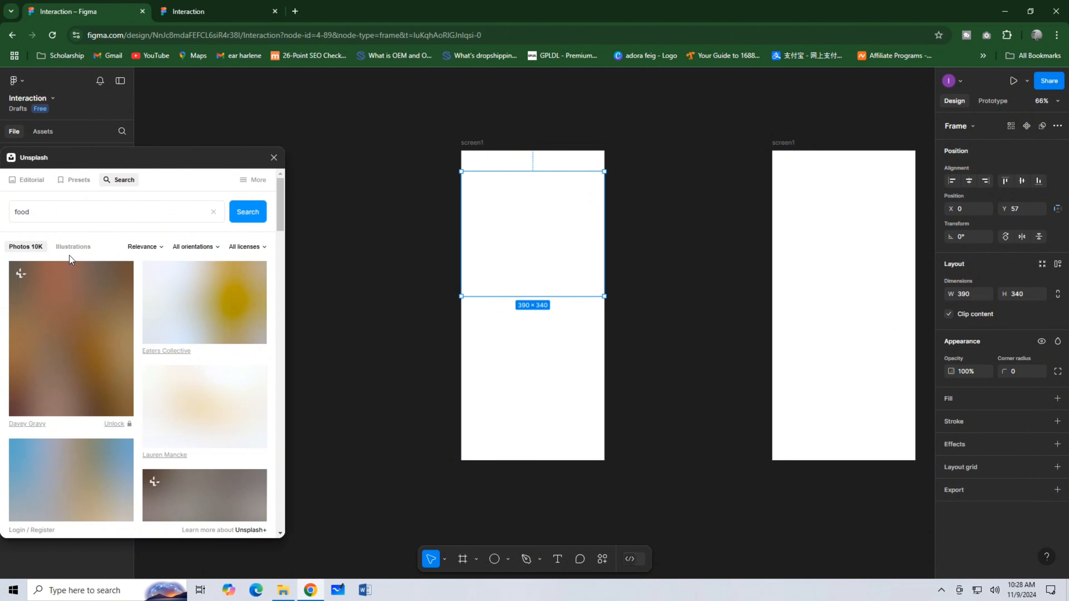
left_click(199, 300)
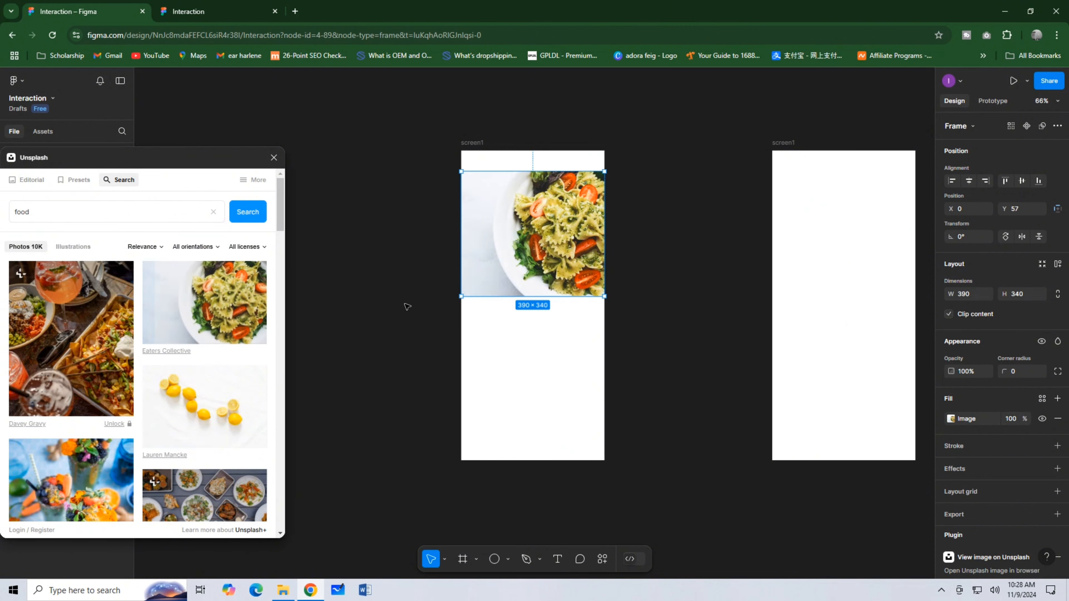
left_click(274, 157)
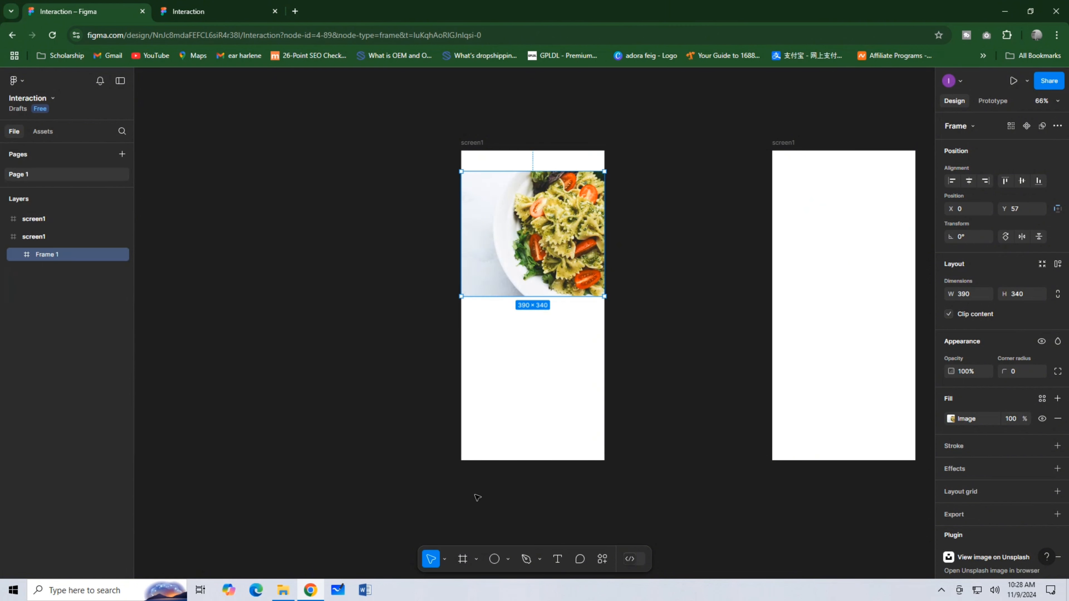
Draw a full-width strip frame below the photo, set its height to 50 and move it closer to the photo.
left_click(463, 558)
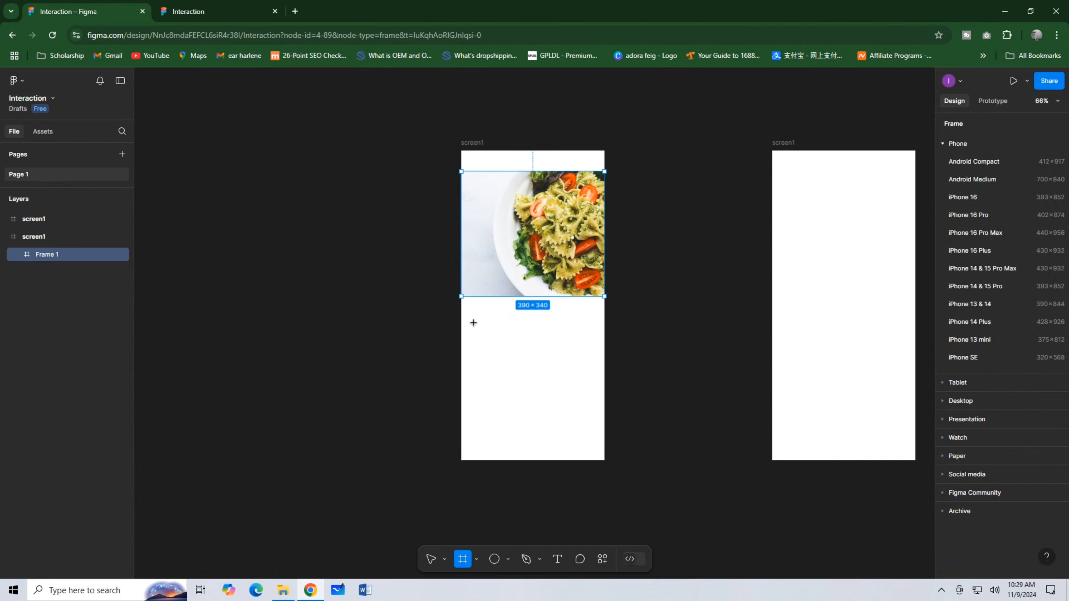
mouse_move(461, 314)
left_mouse_down()
mouse_move(467, 328)
mouse_move(603, 325)
left_mouse_up()
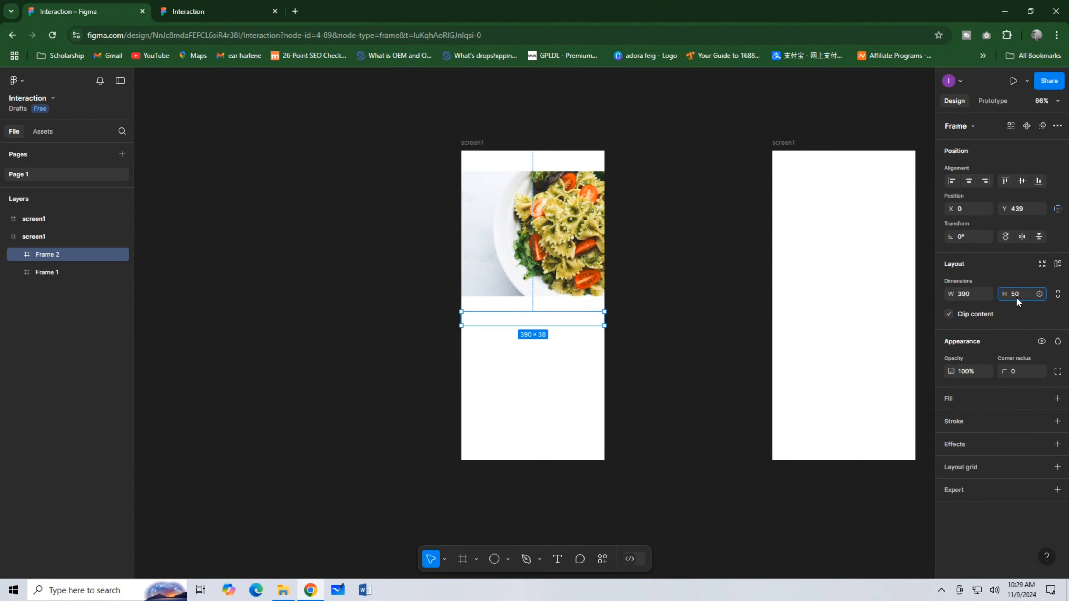
left_click(505, 325)
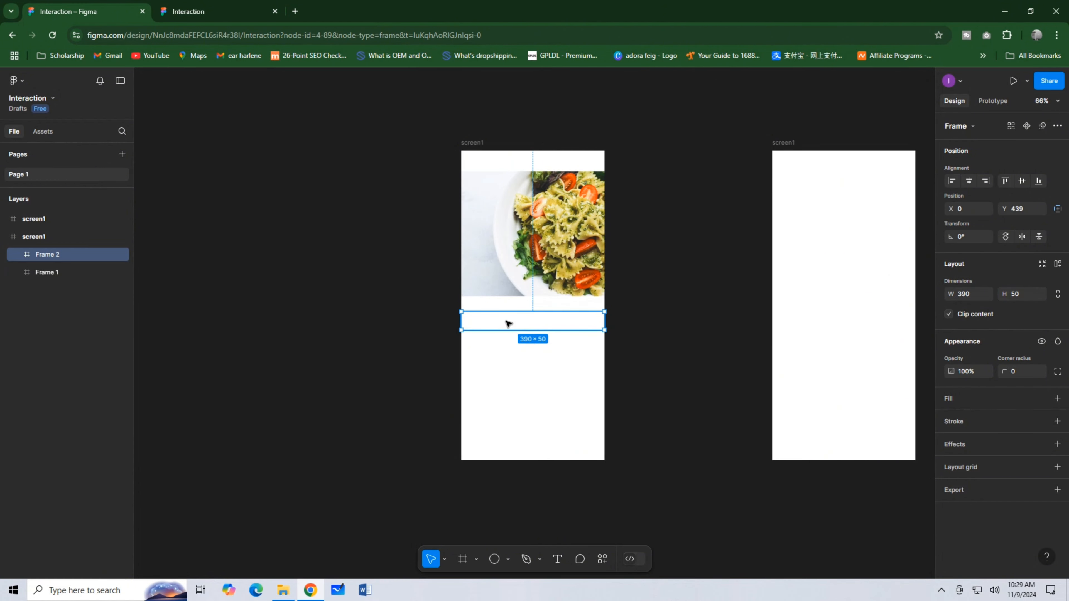
mouse_move(505, 322)
left_mouse_down()
mouse_move(508, 312)
mouse_move(510, 322)
left_mouse_up()
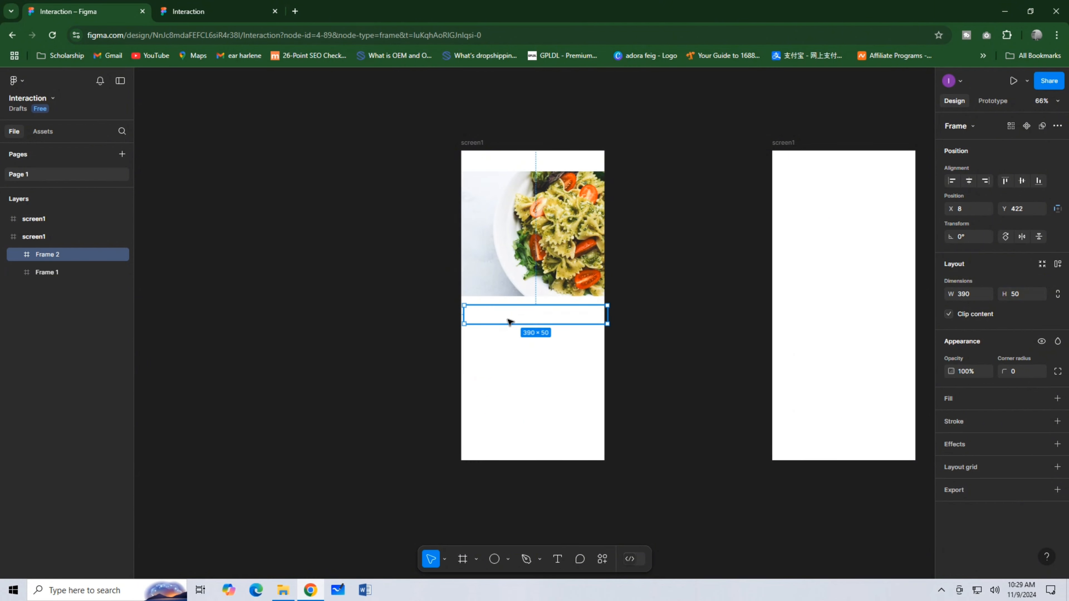
Fill the strip with orange-red D73C14 sampled from the photo and align it flush beneath the photo.
left_click(950, 400)
left_click(950, 419)
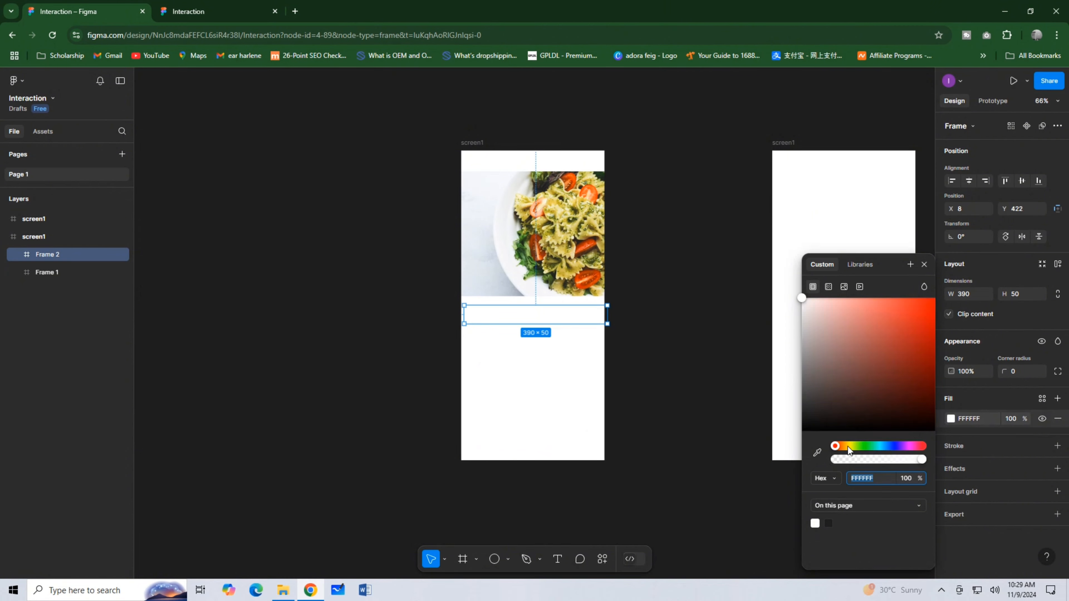
left_click(817, 452)
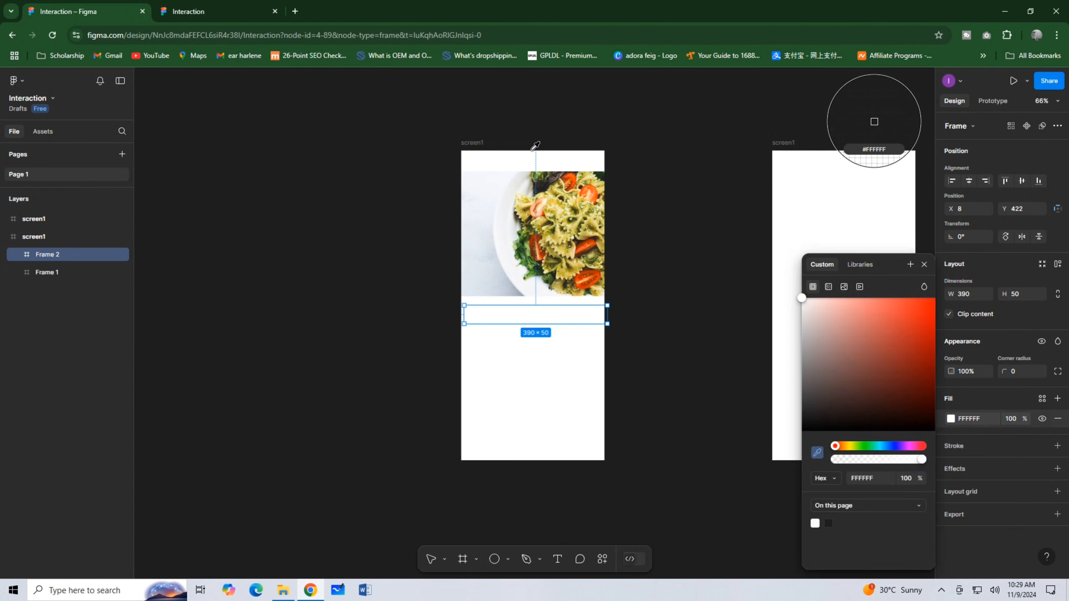
left_click(544, 180)
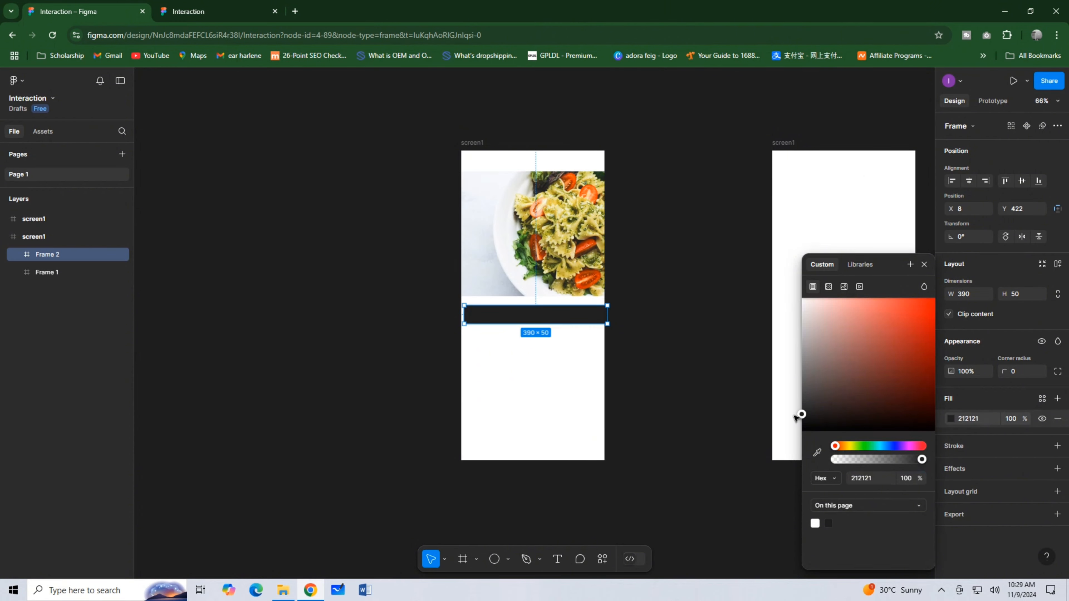
left_click(816, 452)
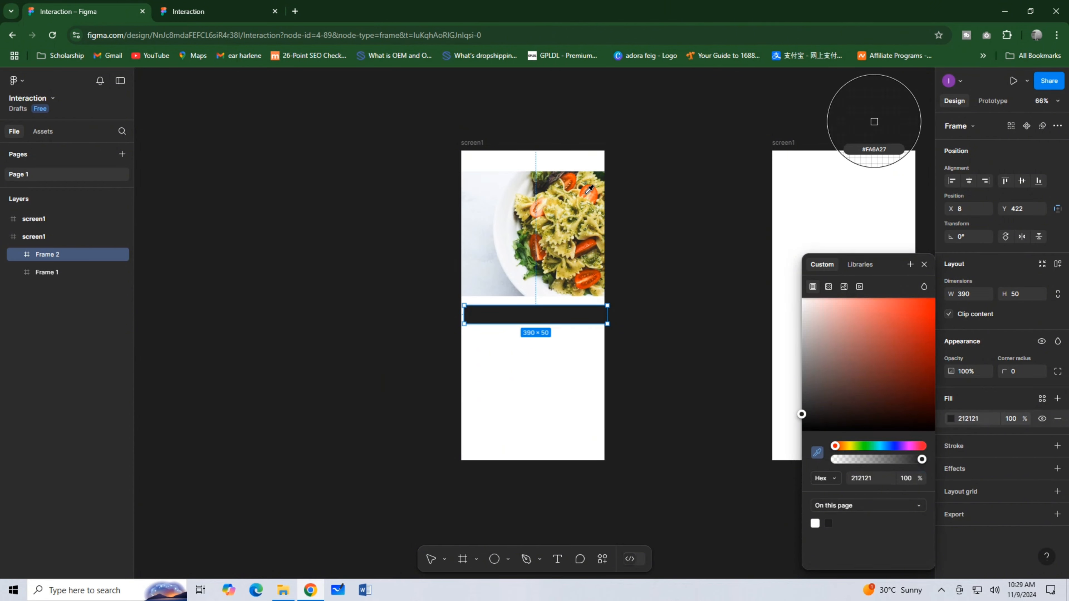
left_click(592, 239)
left_click_drag(547, 317, 545, 307)
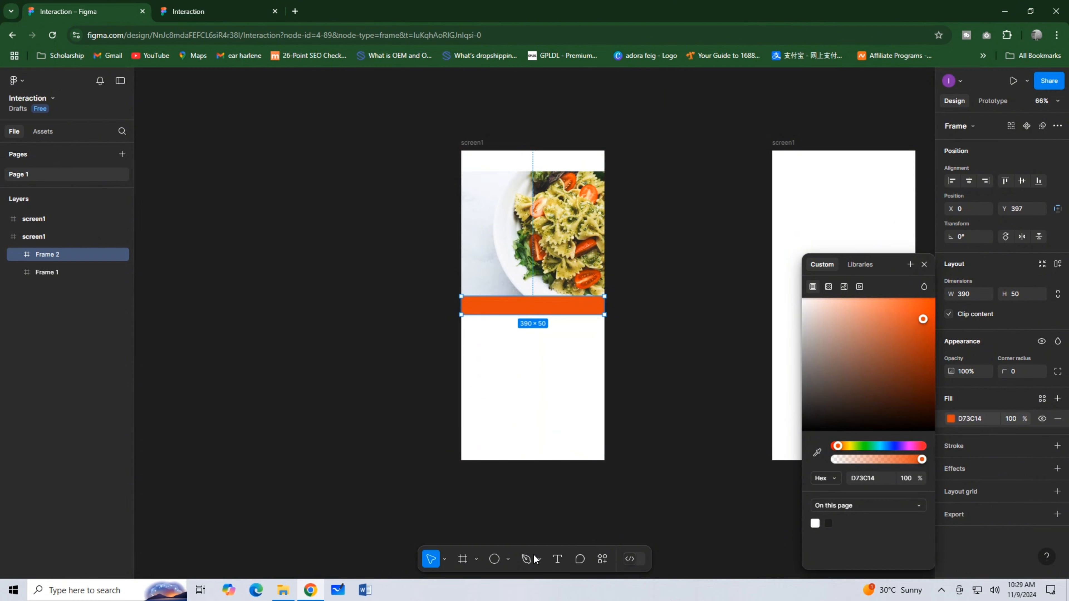
Add the text "Download Image" to the orange strip and center it horizontally and vertically.
left_click(557, 558)
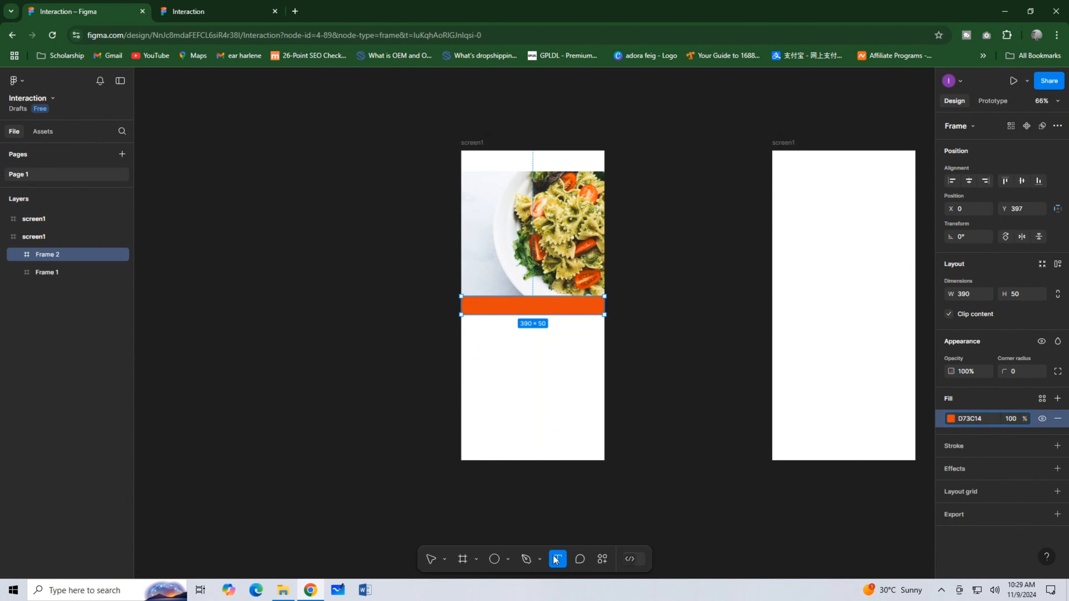
left_click(516, 307)
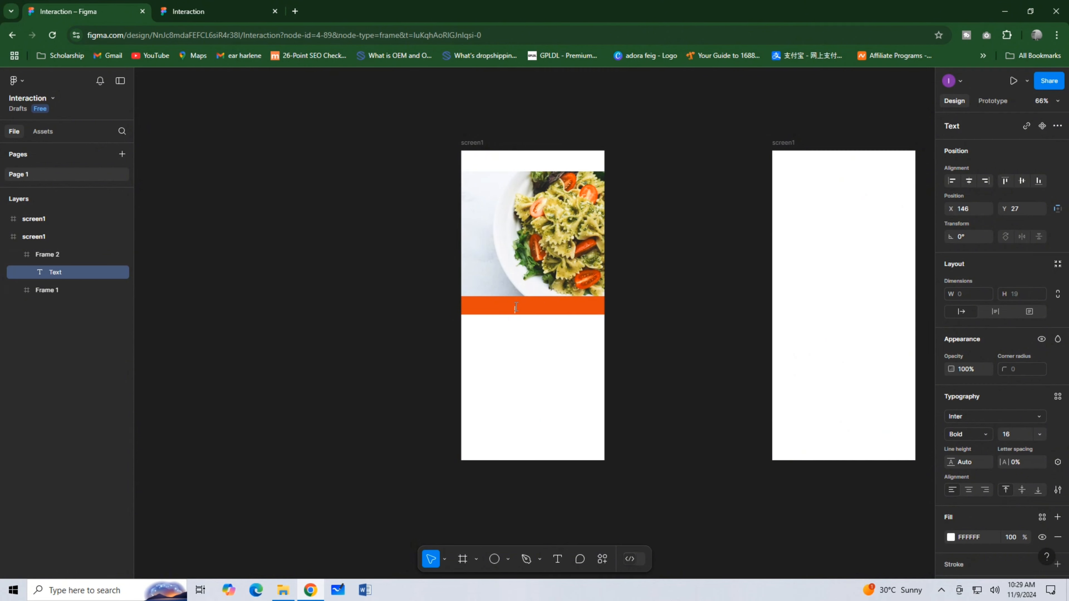
type("Download Image")
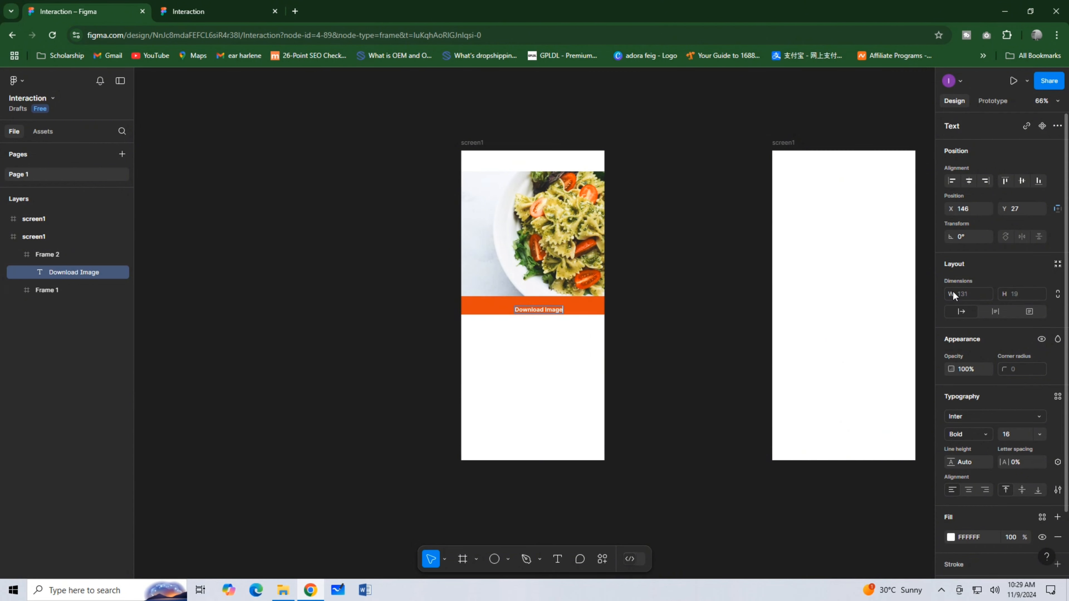
left_click(969, 181)
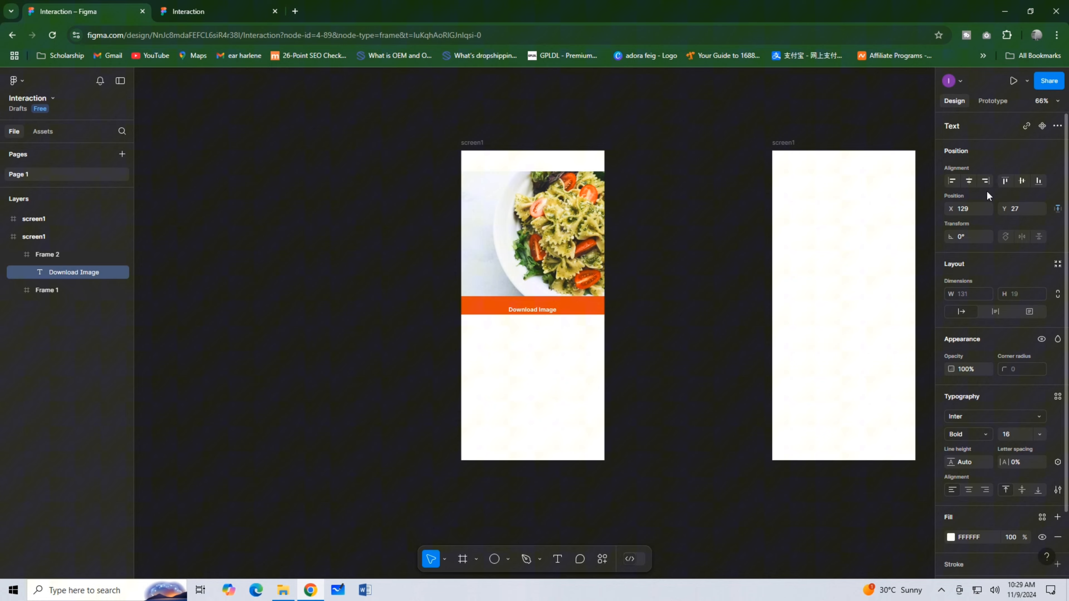
left_click(1022, 181)
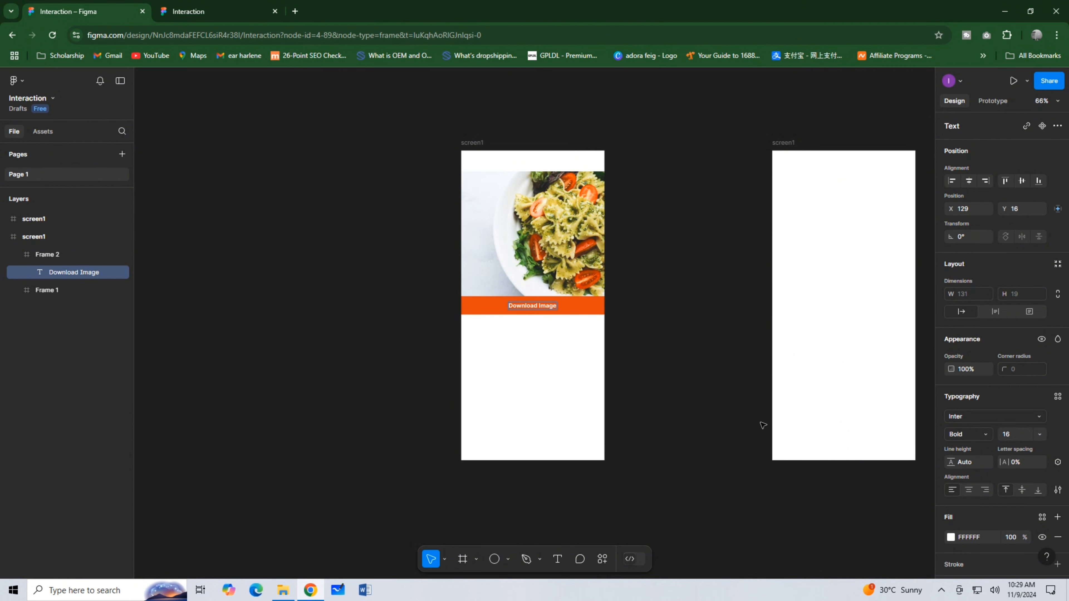
left_click(635, 258)
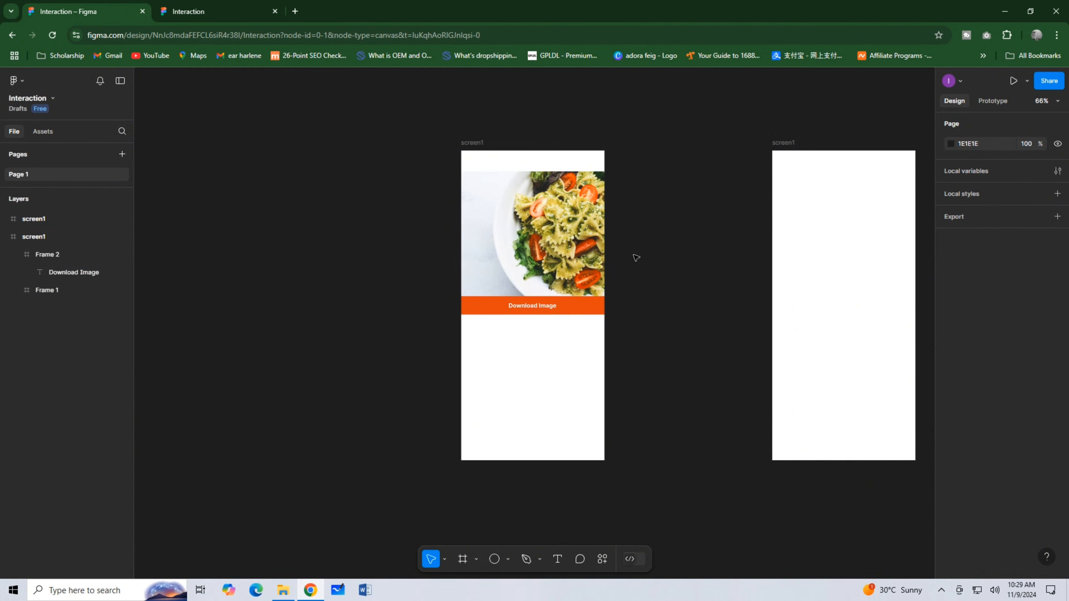
Draw a frame between the two screens and size it to 360 × 50.
scroll(632, 255, "down", 2)
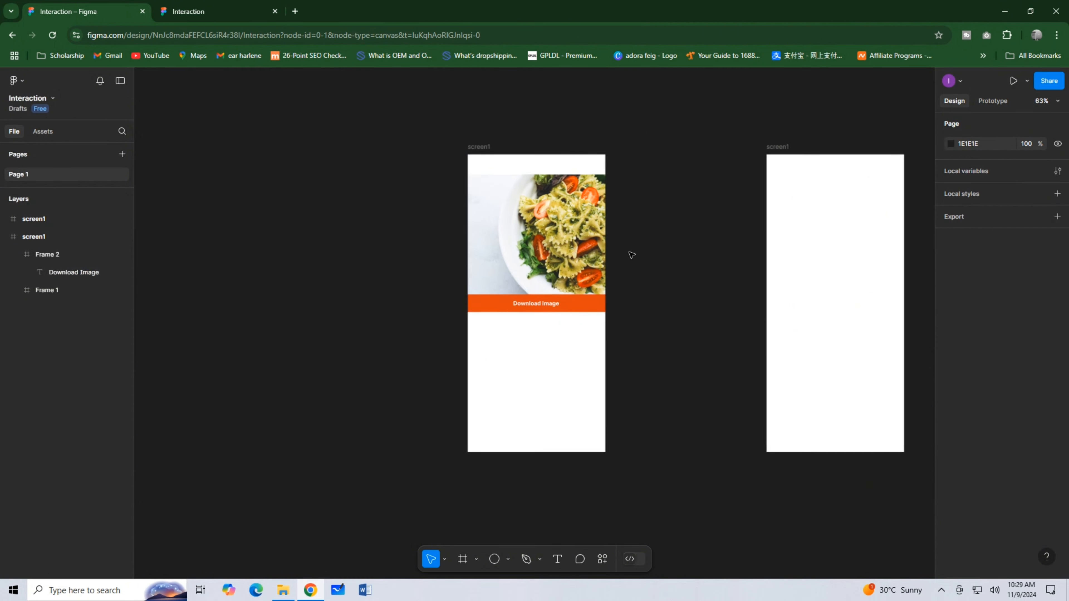
scroll(631, 255, "up", 3)
scroll(631, 255, "right", 1)
scroll(631, 255, "right", 3)
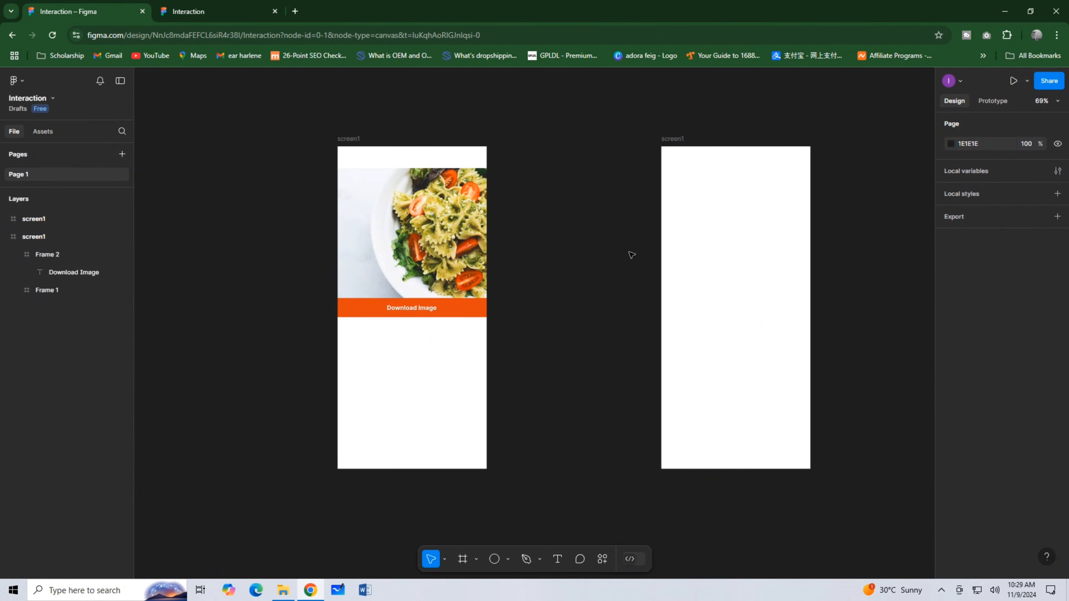
left_click(464, 560)
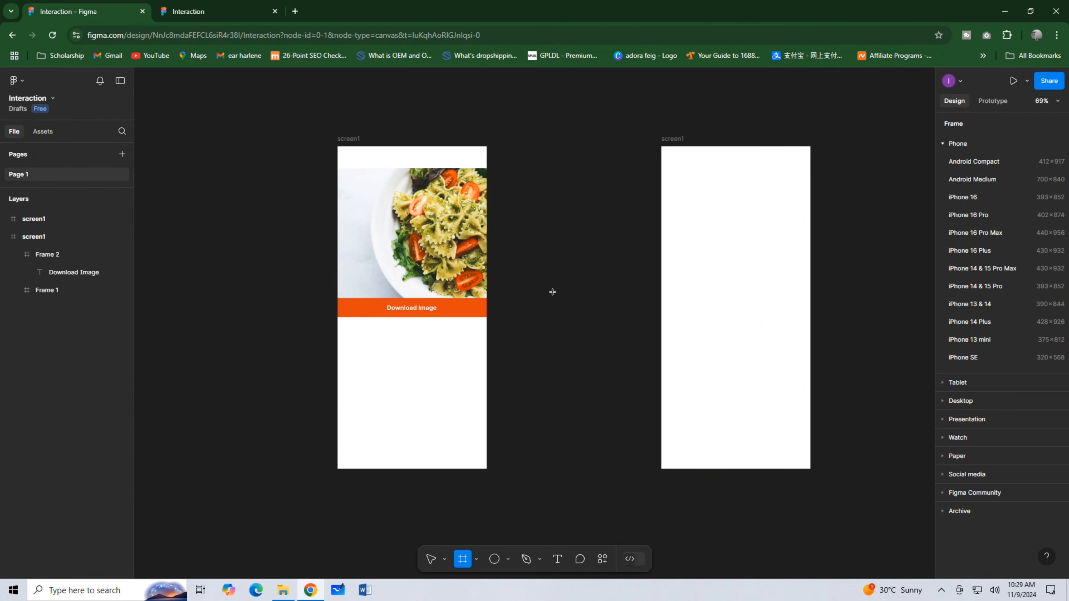
left_click_drag(514, 295, 645, 317)
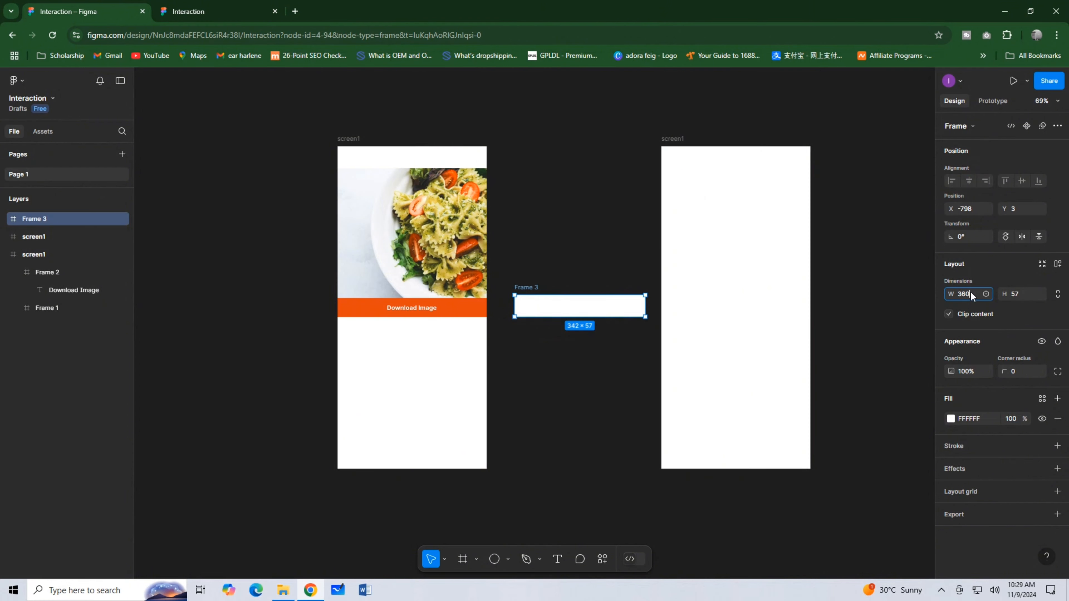
left_click(1016, 292)
type("50")
key("Return")
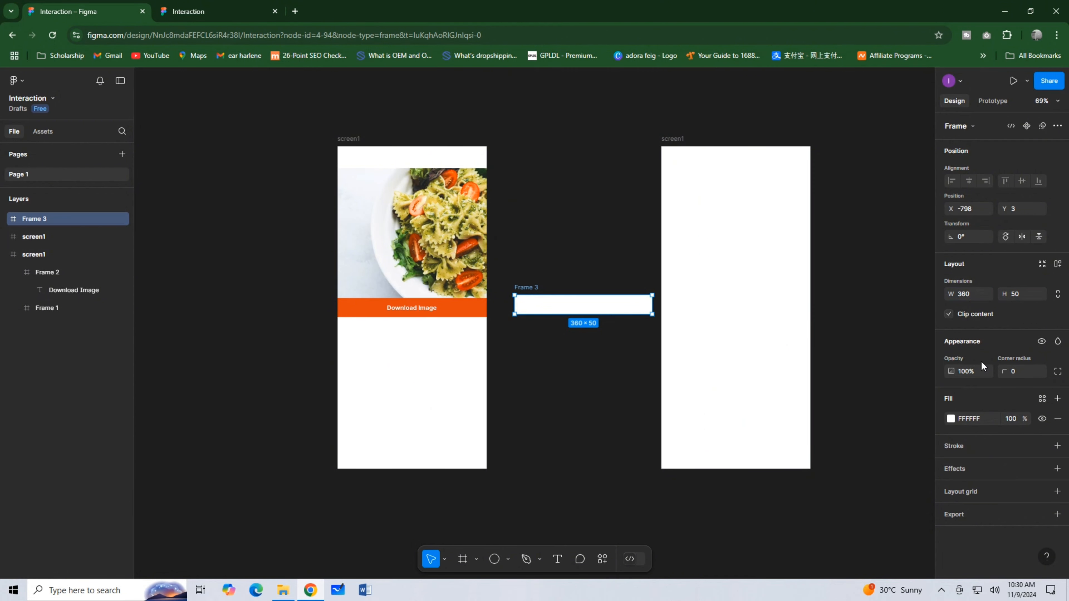
Round the 360 × 50 frame's corners to 25 and line it up with the Download Image strip.
left_click(1017, 374)
type("25")
key("Return")
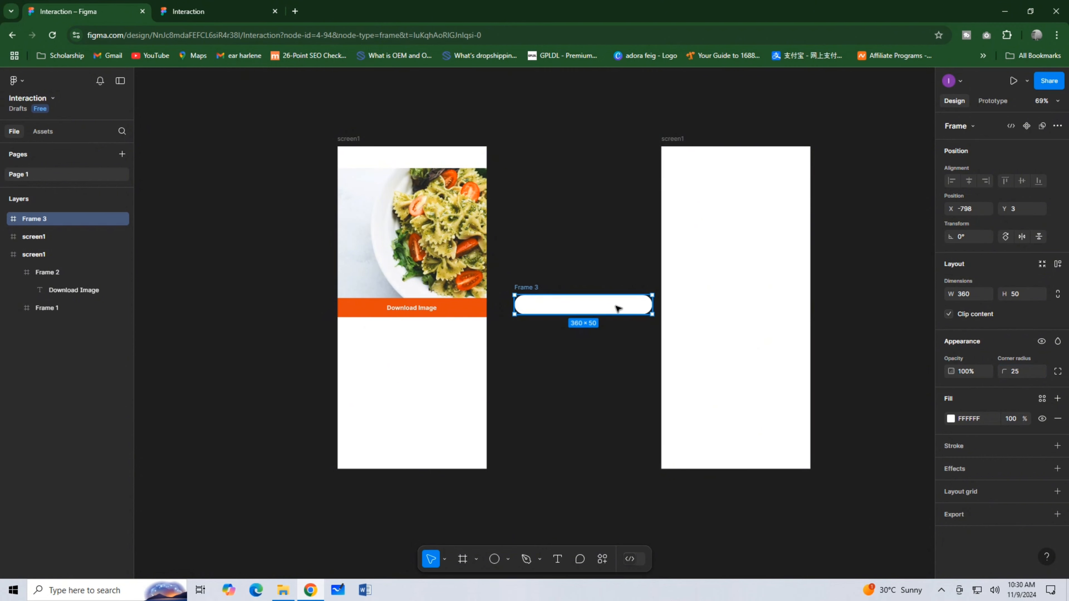
left_click_drag(616, 308, 614, 310)
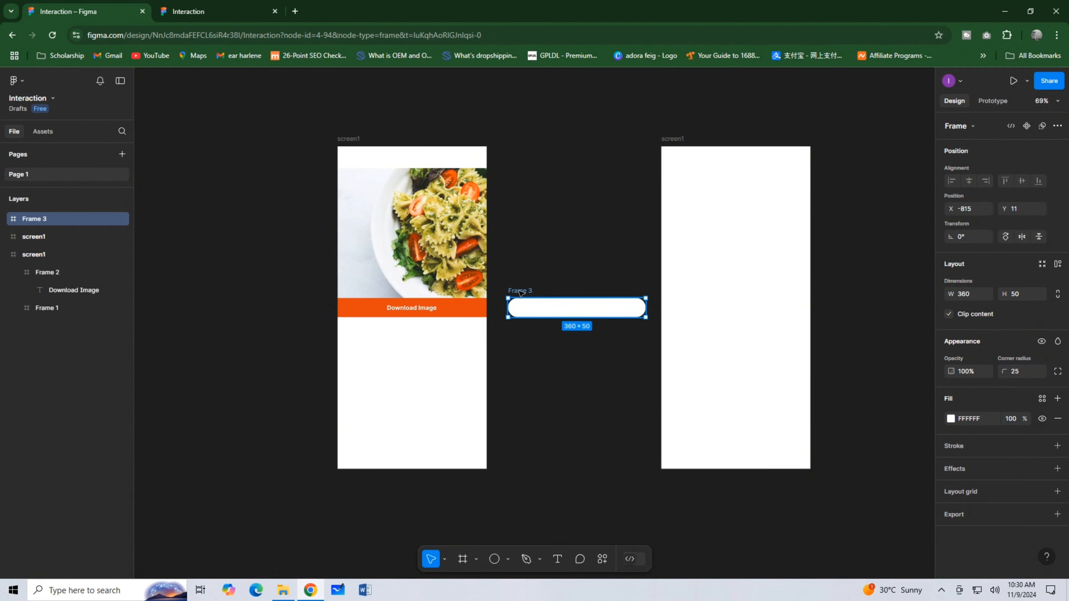
Duplicate the rounded frame, set the copy's width to 180 and nest it in the original's right half.
left_click_drag(546, 305, 547, 341)
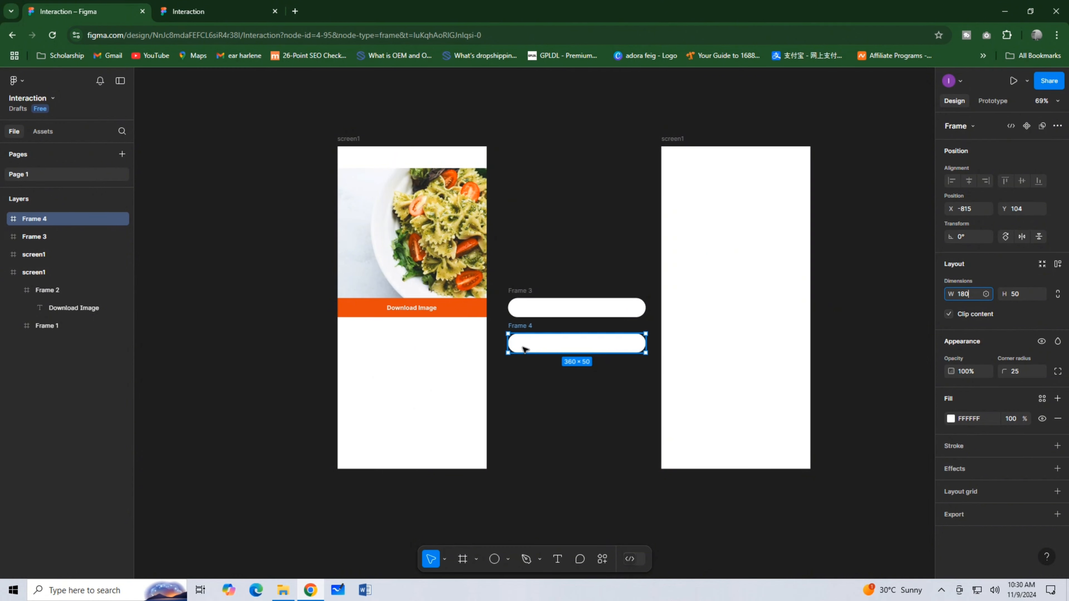
left_click(539, 343)
left_click_drag(538, 344, 607, 312)
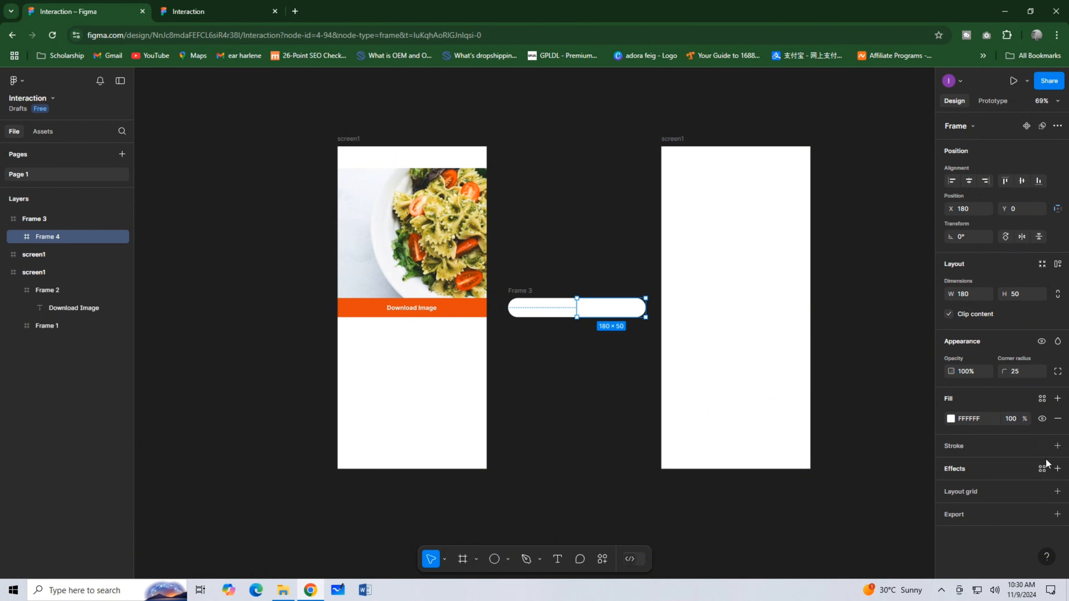
Add a black stroke of weight 1 to the nested 180 × 50 frame, on its left side only and positioned outside.
left_click(1042, 446)
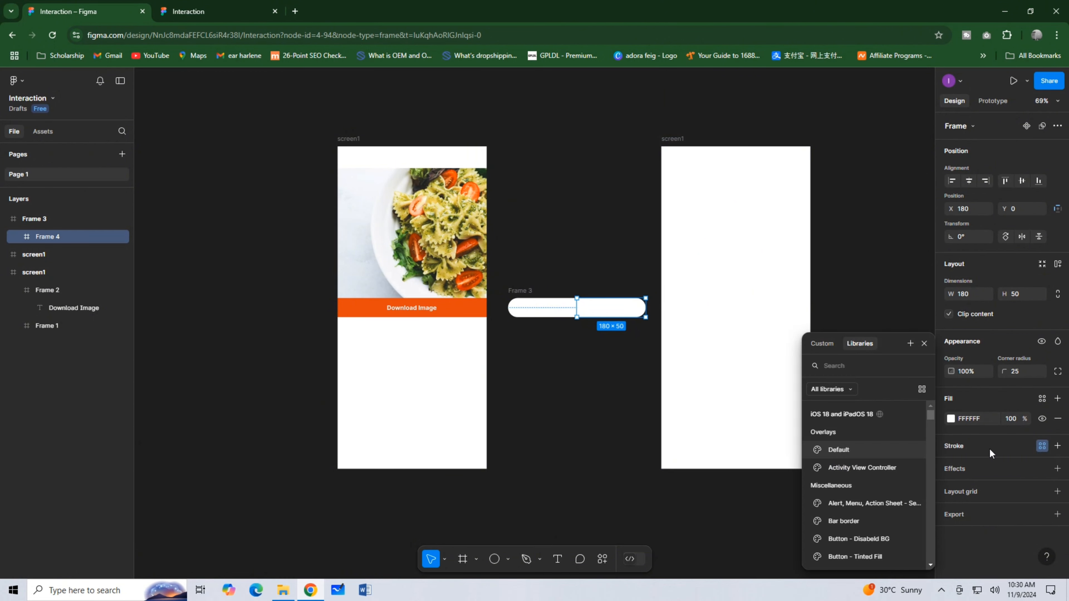
left_click(1058, 446)
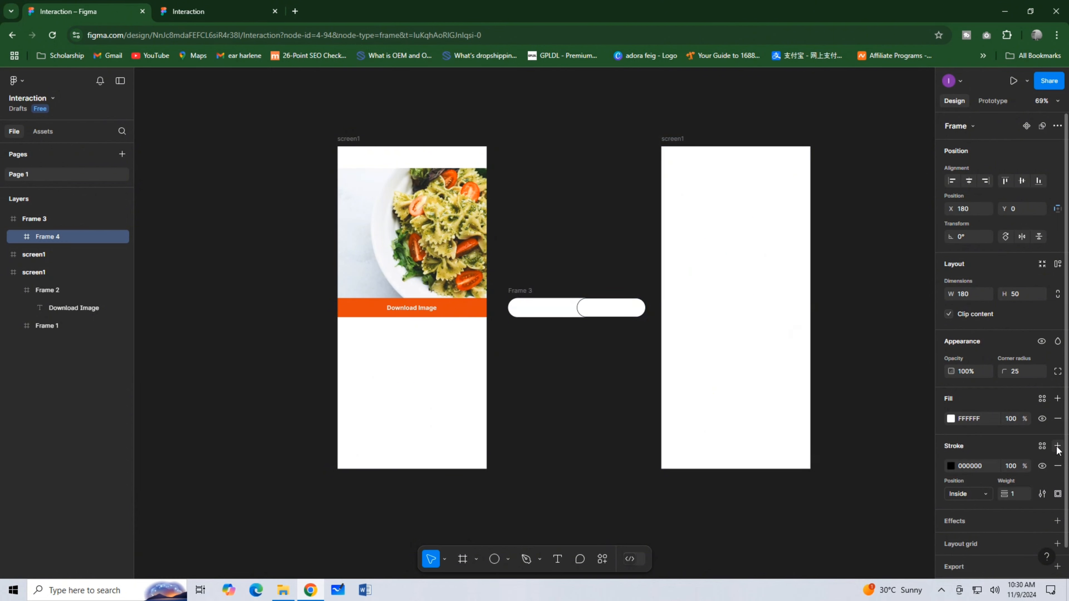
left_click(1056, 494)
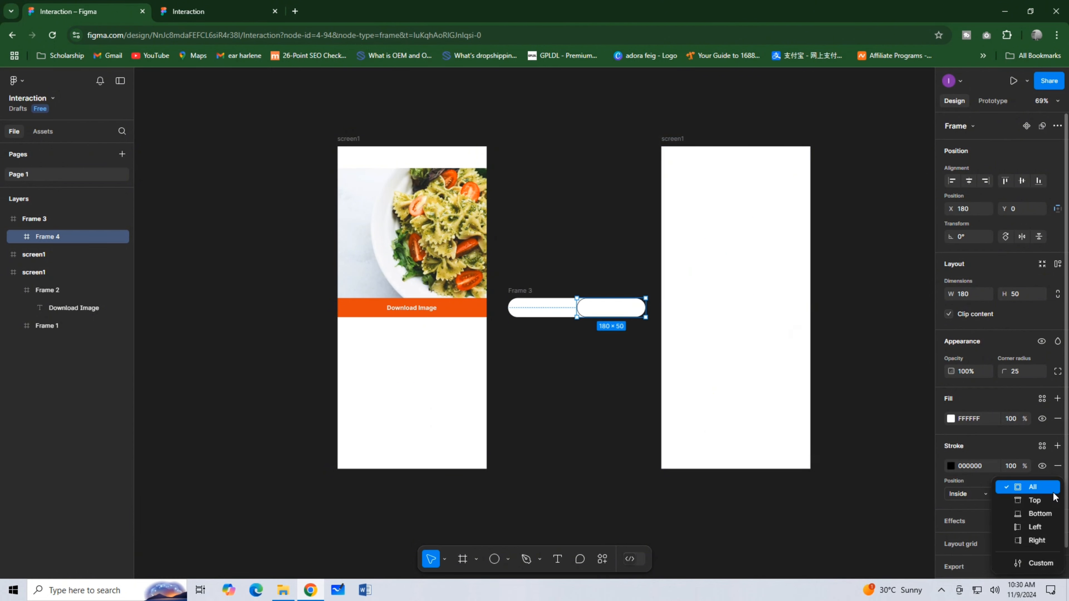
left_click(986, 494)
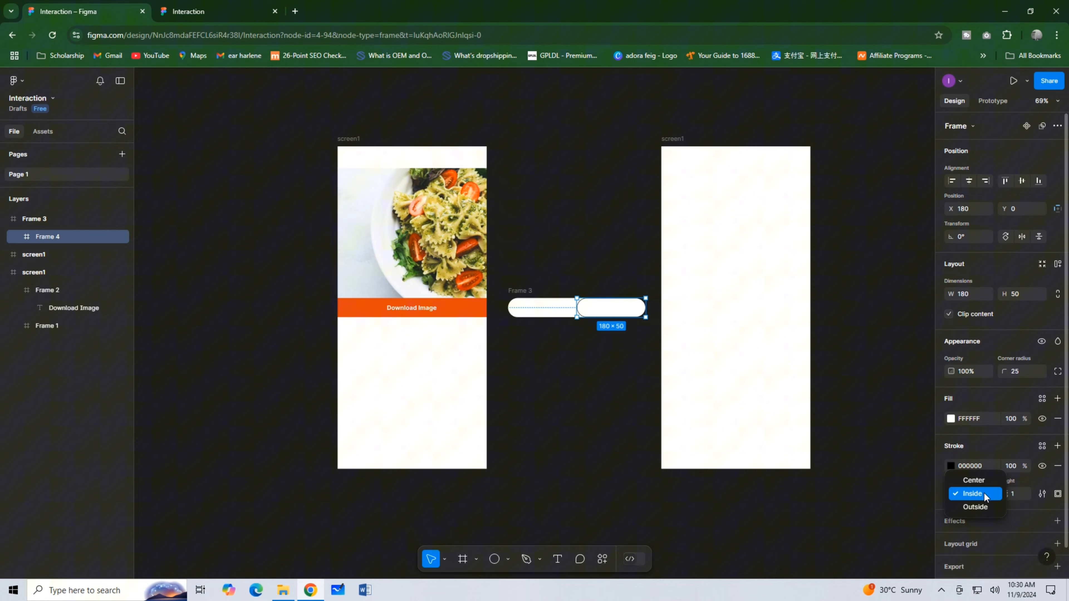
left_click(973, 481)
left_click(1042, 493)
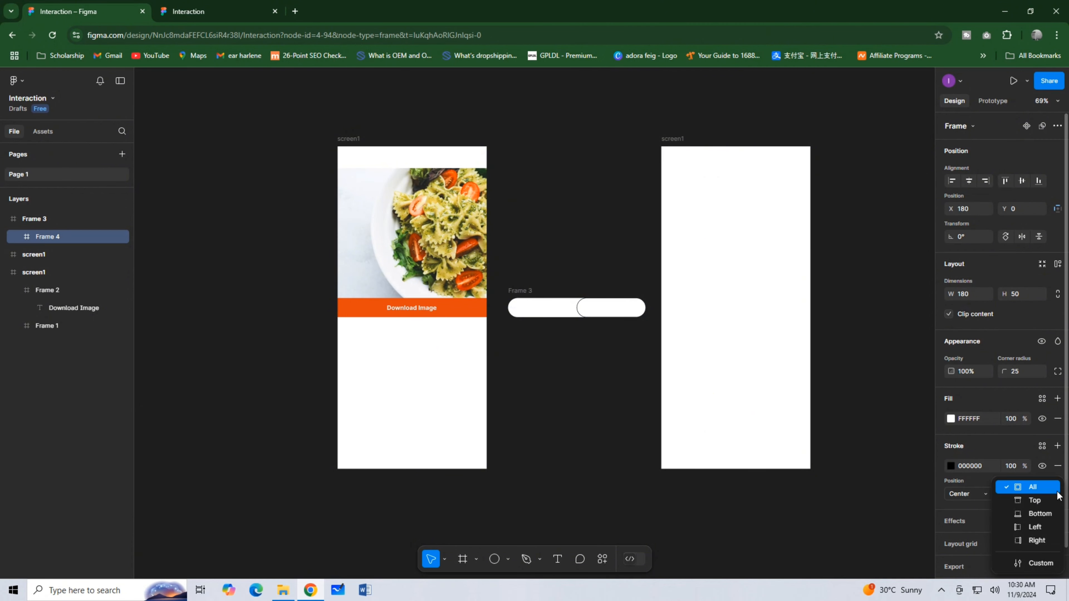
left_click(1022, 526)
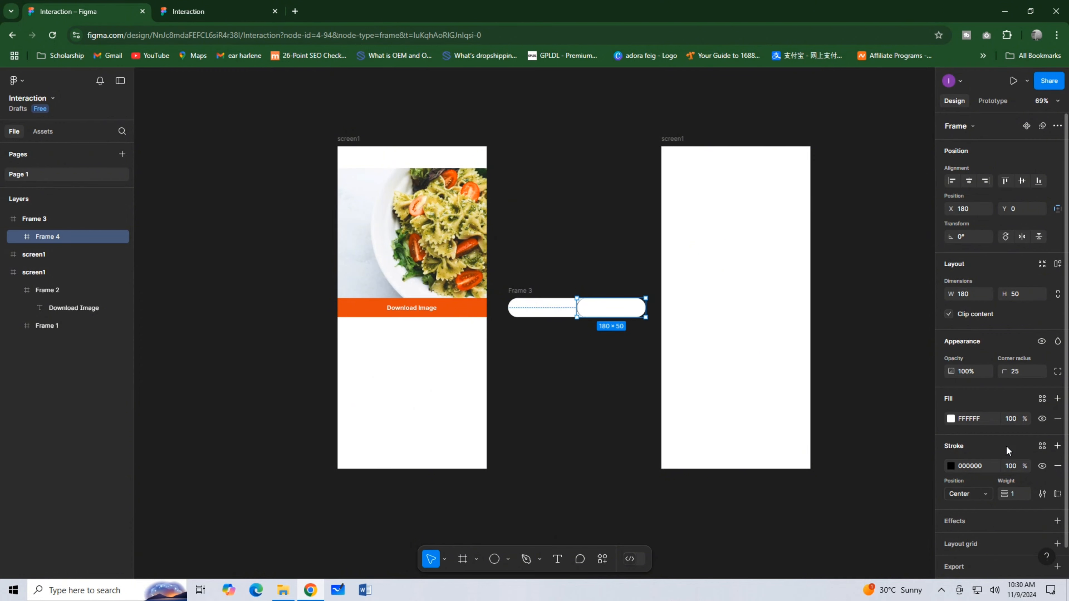
left_click(985, 494)
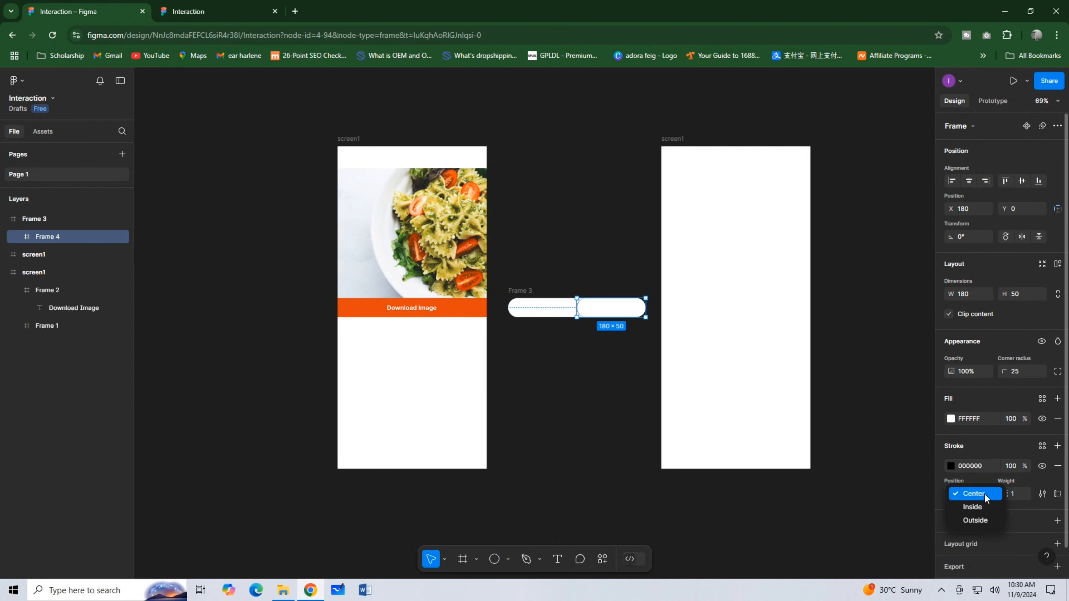
left_click(976, 518)
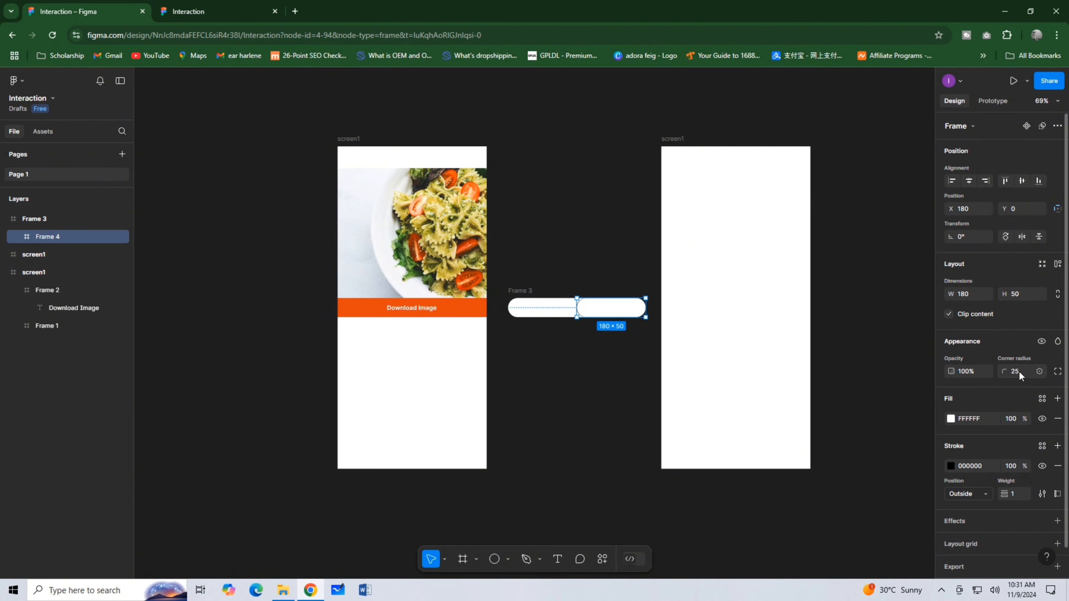
Set the nested frame's top-left and bottom-left corner radii to 0.
left_click(1057, 371)
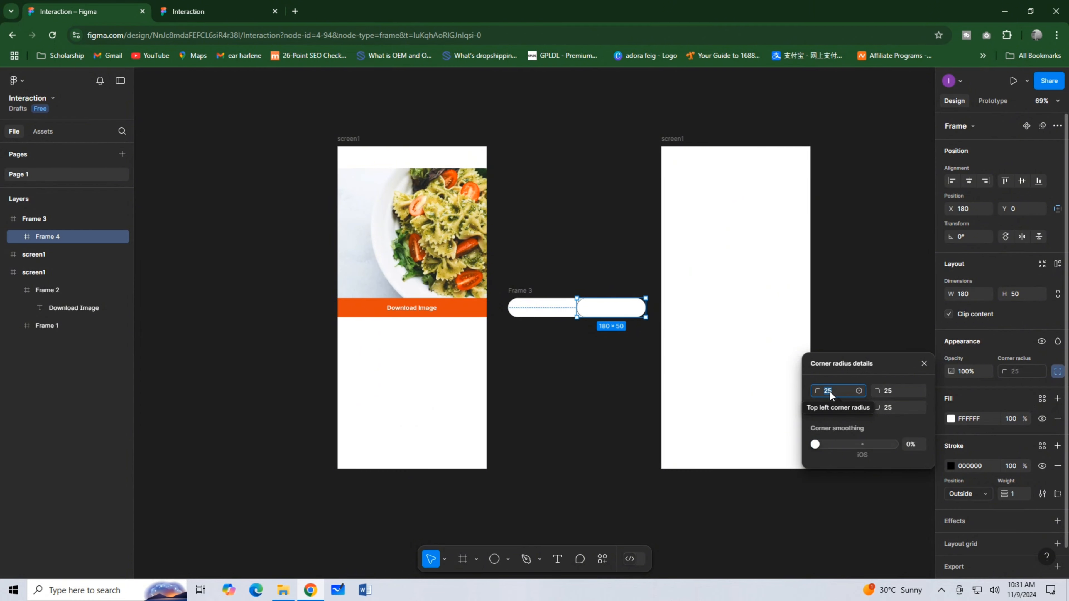
type("0")
left_click(829, 405)
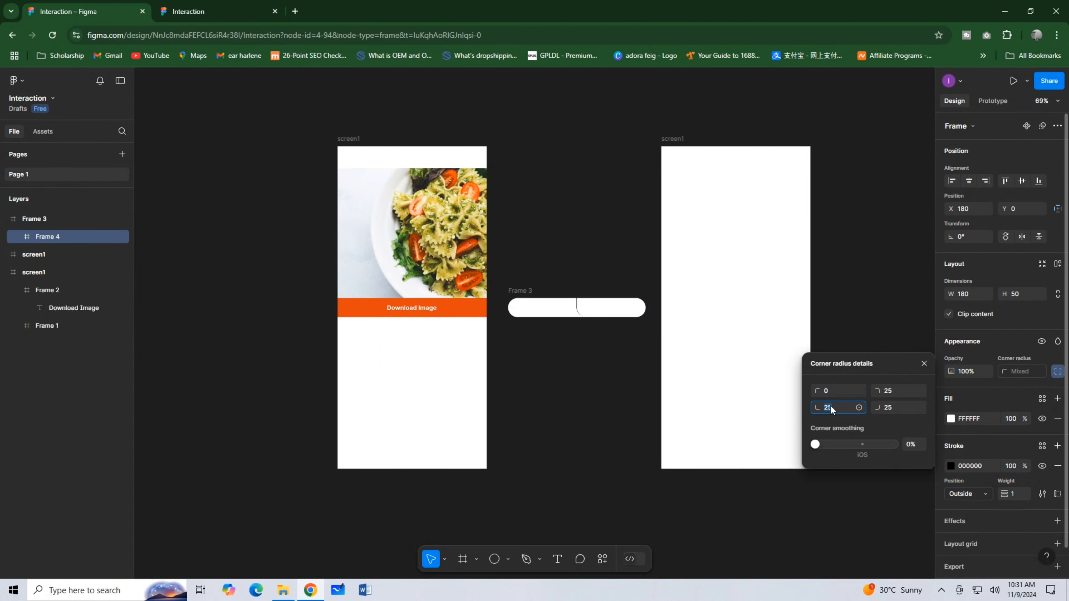
type("0")
left_click(620, 388)
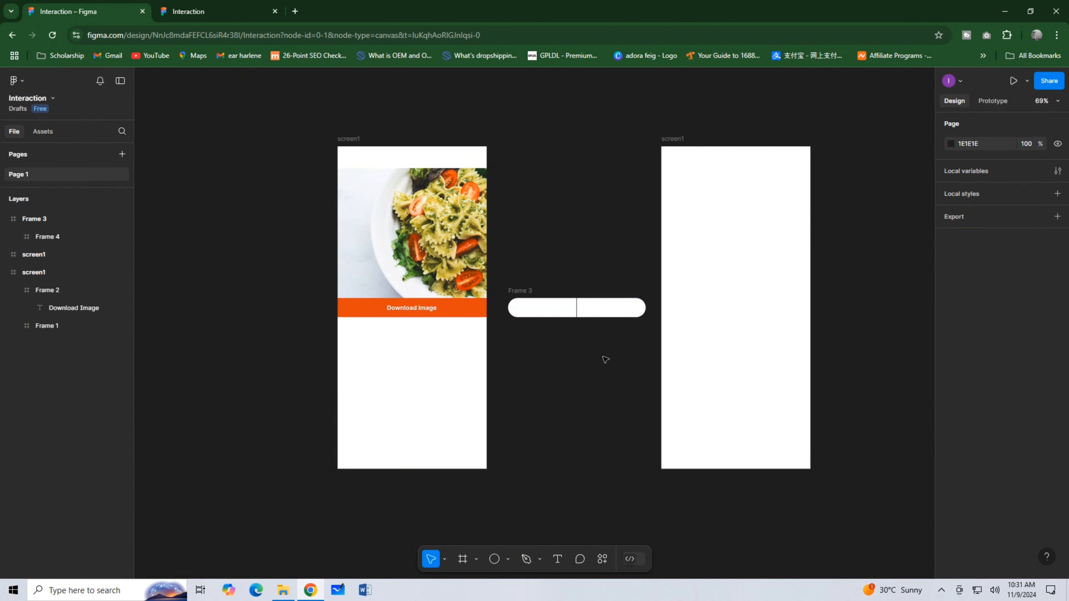
Add the text "Cancel" inside the nested frame and center it horizontally and vertically.
left_click(556, 560)
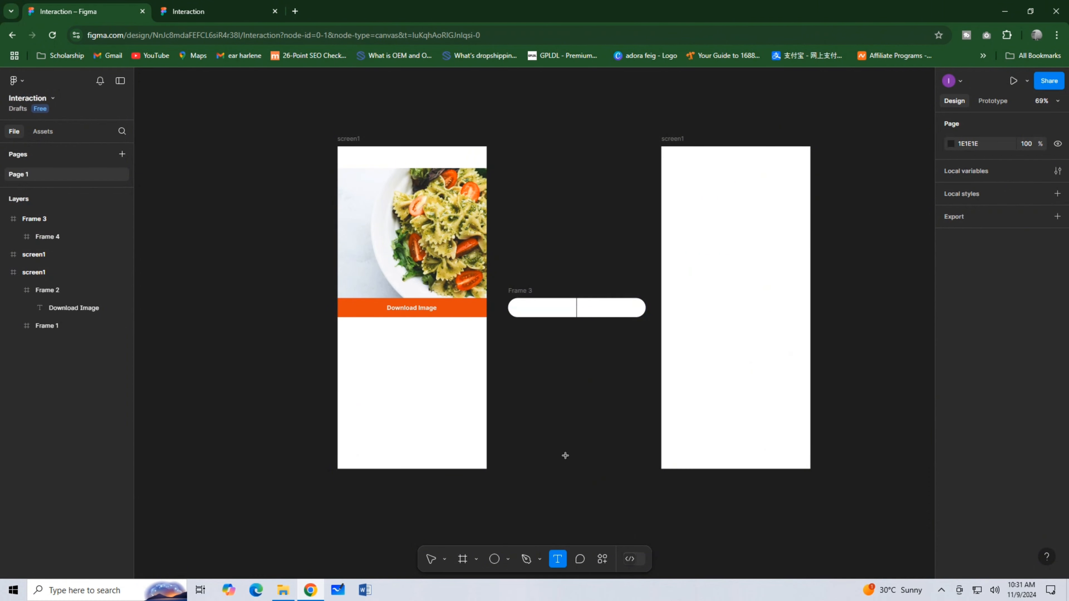
left_click(598, 307)
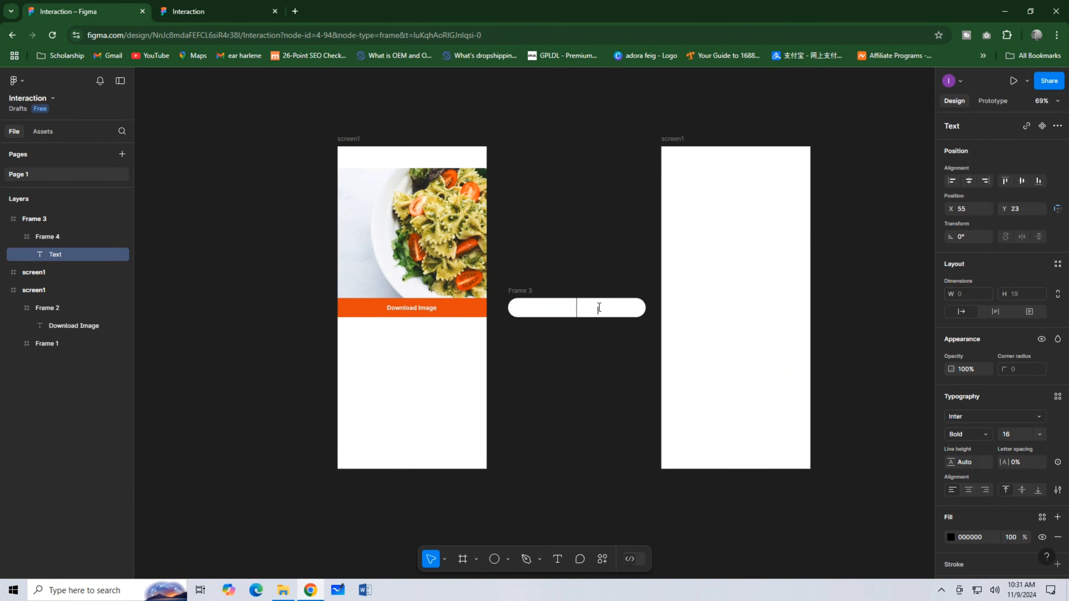
type("Cancle")
key("BackSpace")
key("BackSpace")
key("BackSpace")
type("cel")
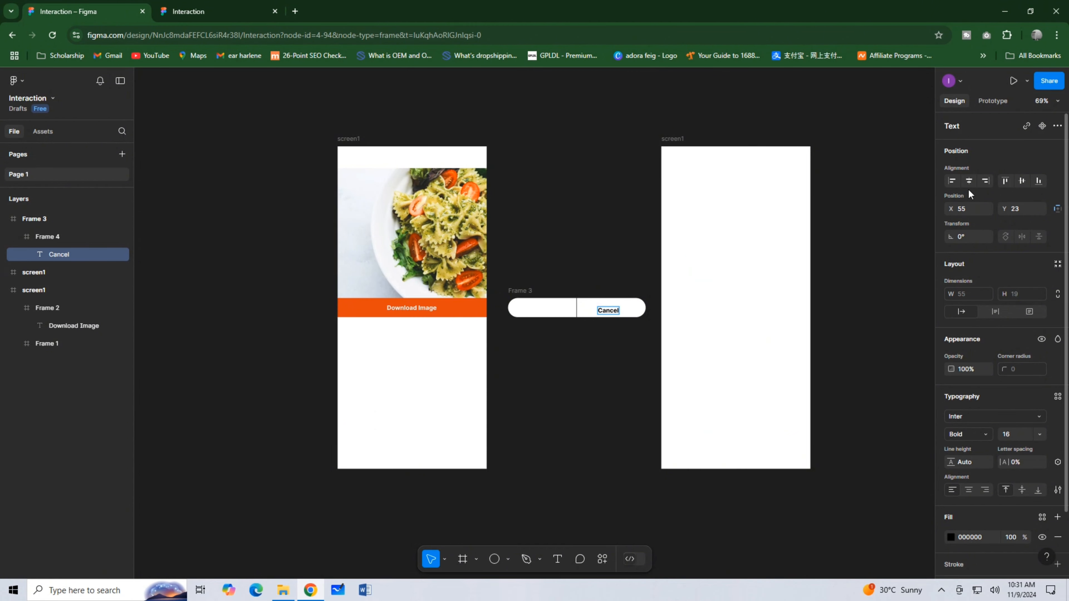
left_click(972, 182)
left_click(1020, 181)
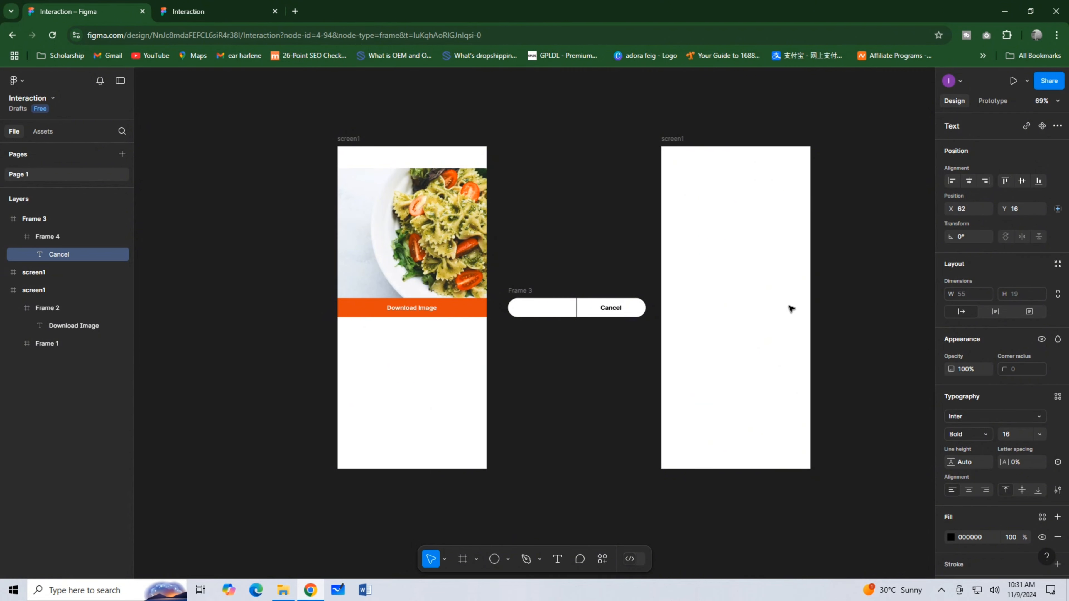
Create the text "Proceed", move it into the rounded frame's left half and wrap it in an auto layout frame.
left_click(557, 559)
left_click(532, 410)
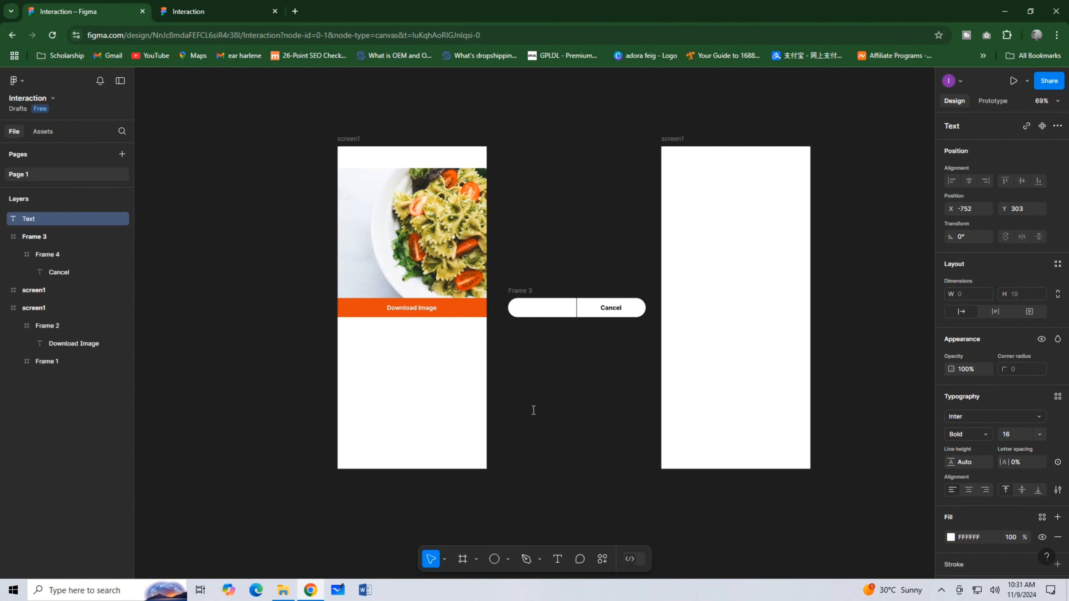
type("Proceed")
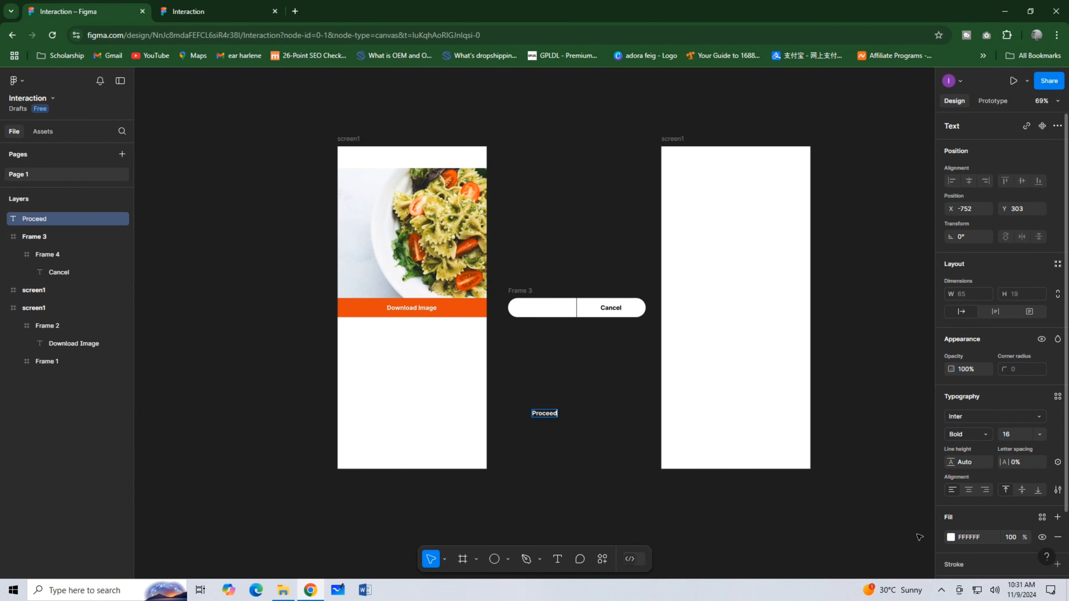
key("Escape")
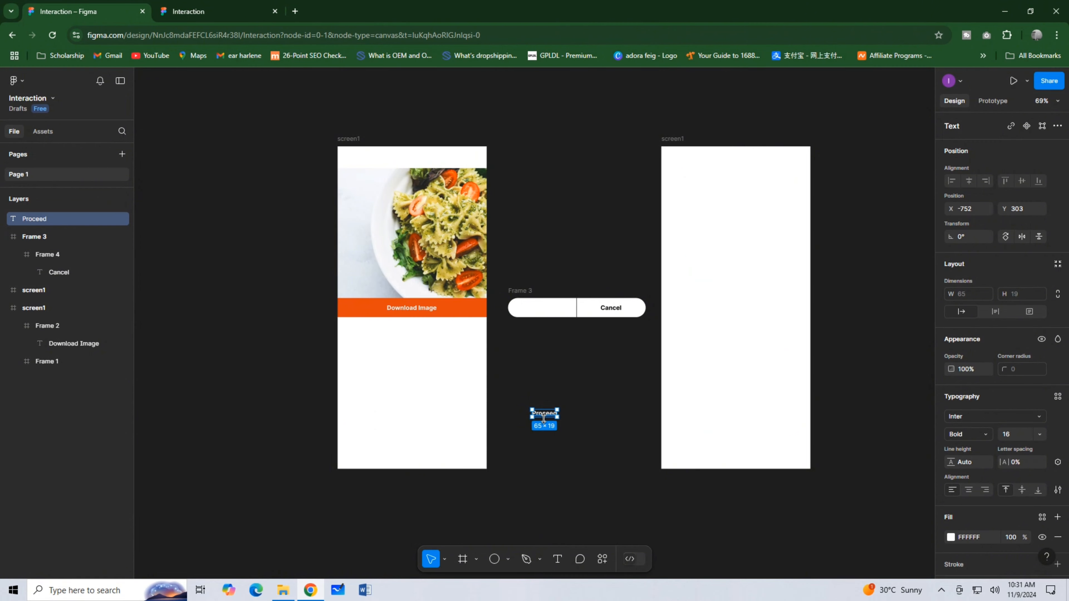
left_click_drag(544, 415, 545, 310)
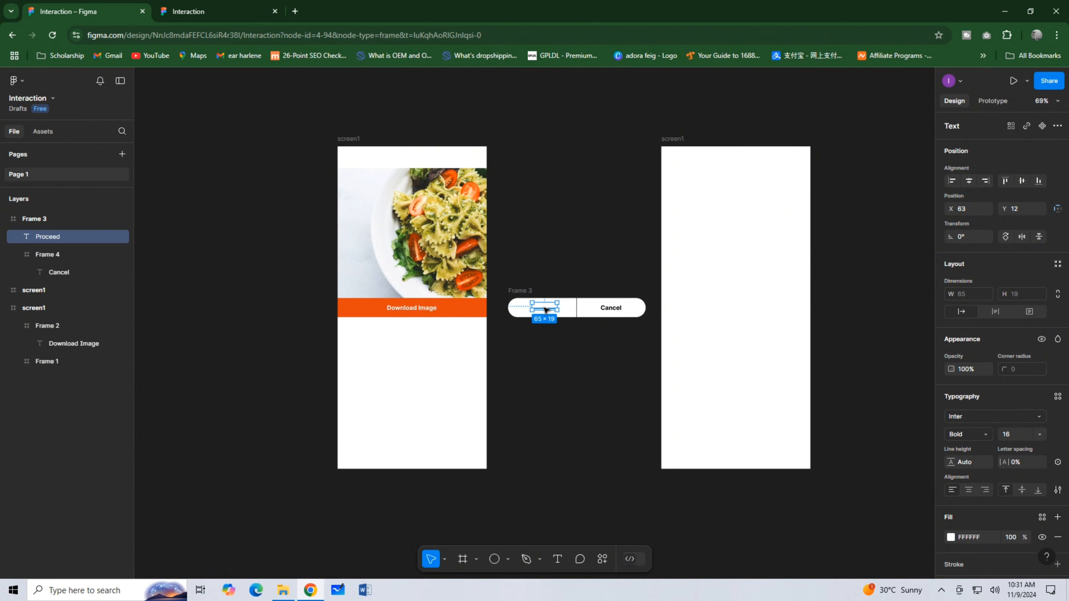
key("shift+a")
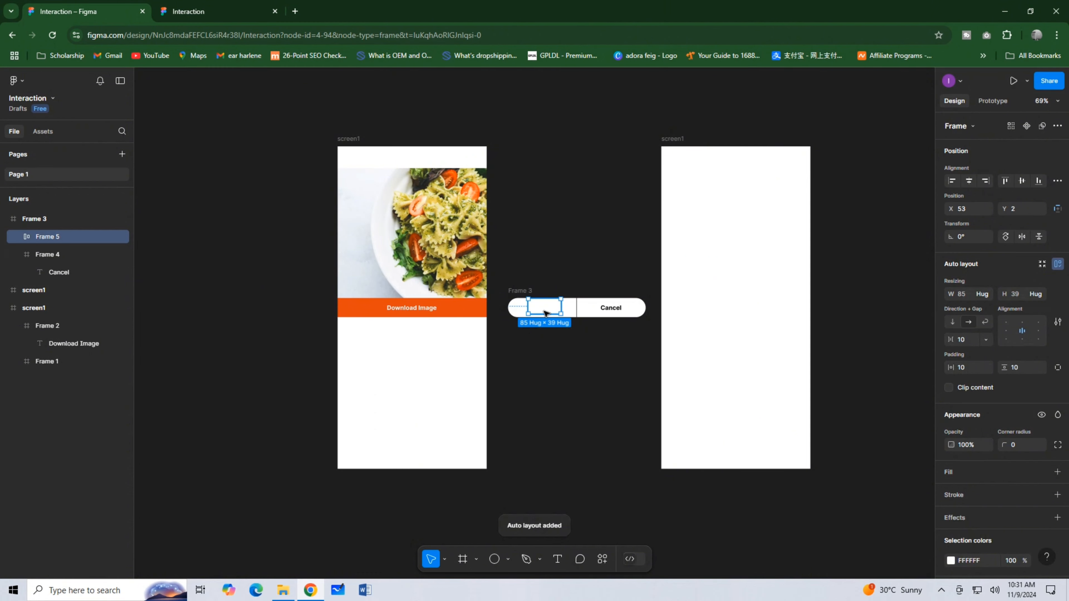
Rename the rounded parent frame as Overlay and fill it with the page's orange, D73C14.
left_click(521, 292)
double_click(521, 290)
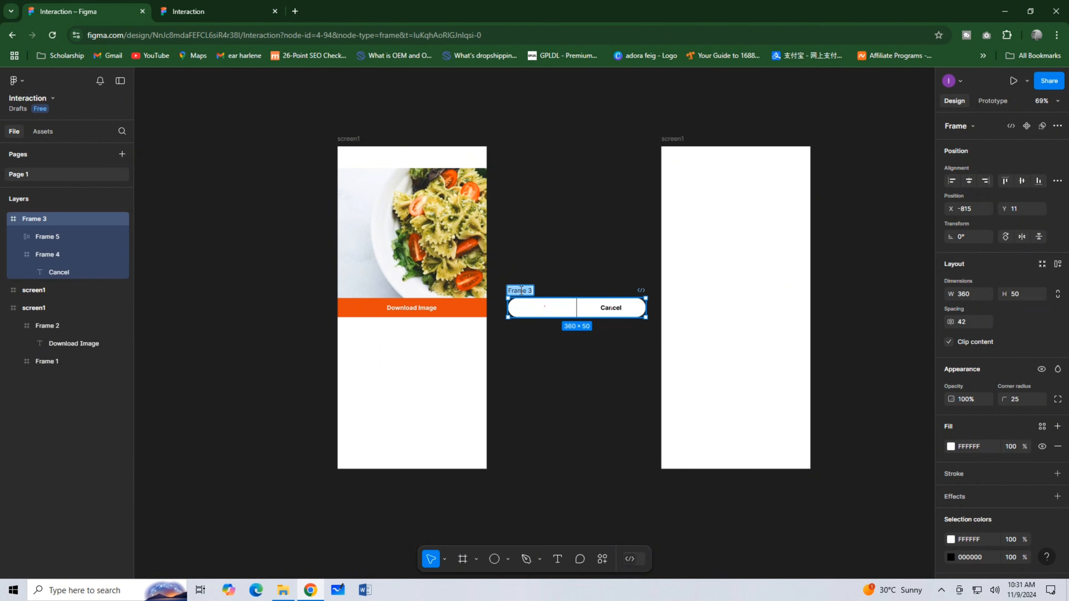
type("Overlay")
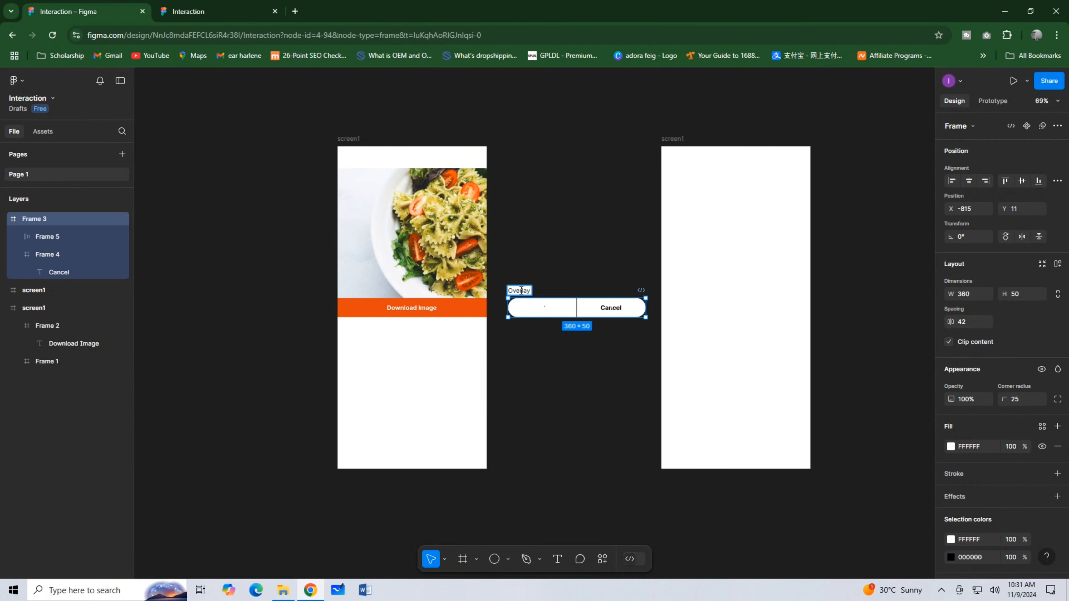
left_click(951, 447)
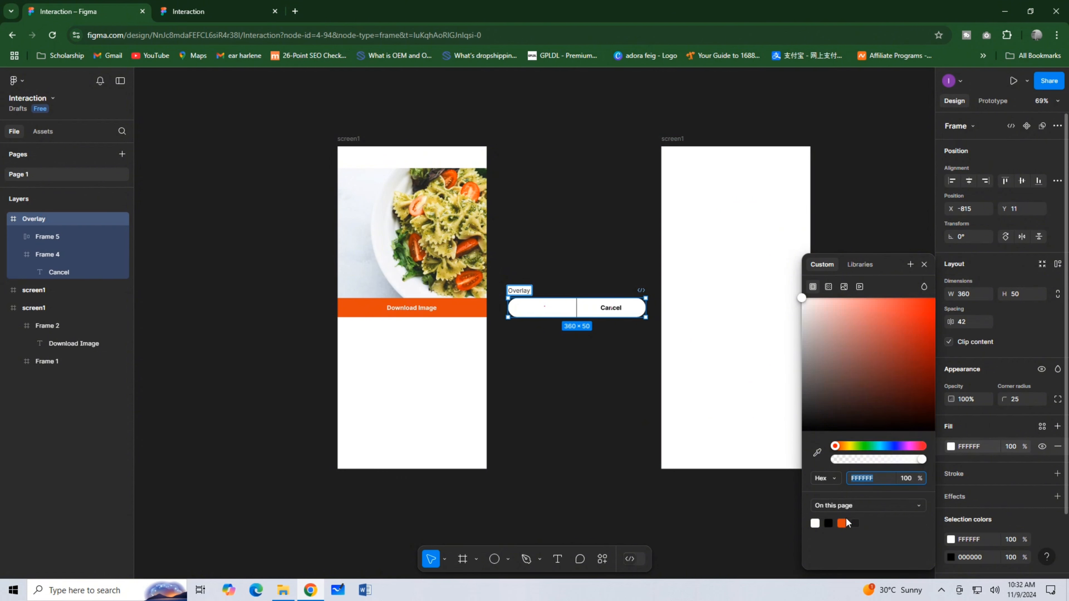
left_click(844, 523)
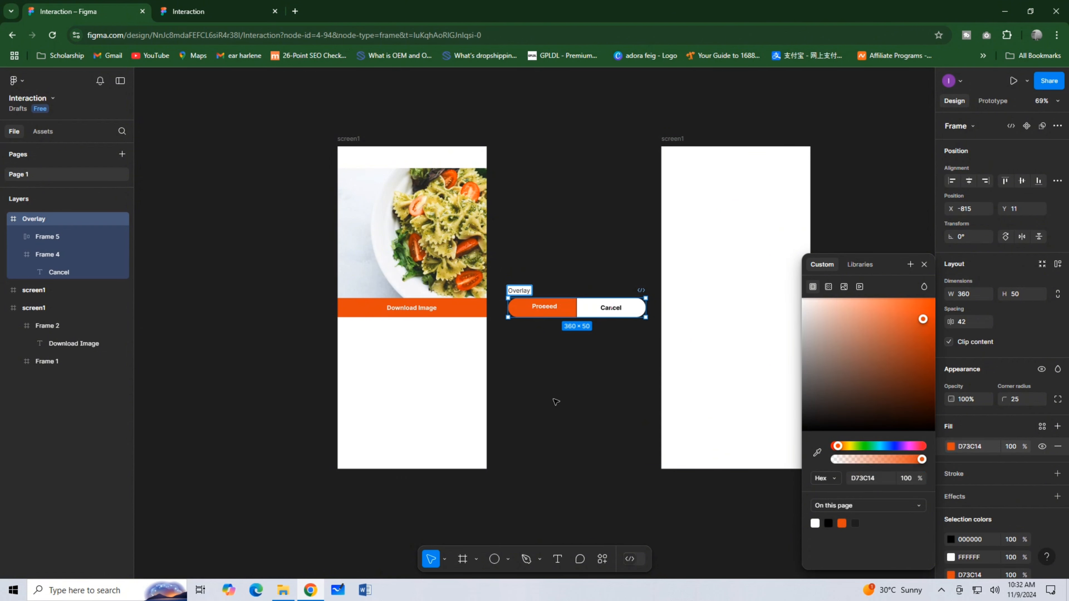
Nudge the Proceed label slightly left and center it vertically in the Overlay frame.
left_click(538, 309)
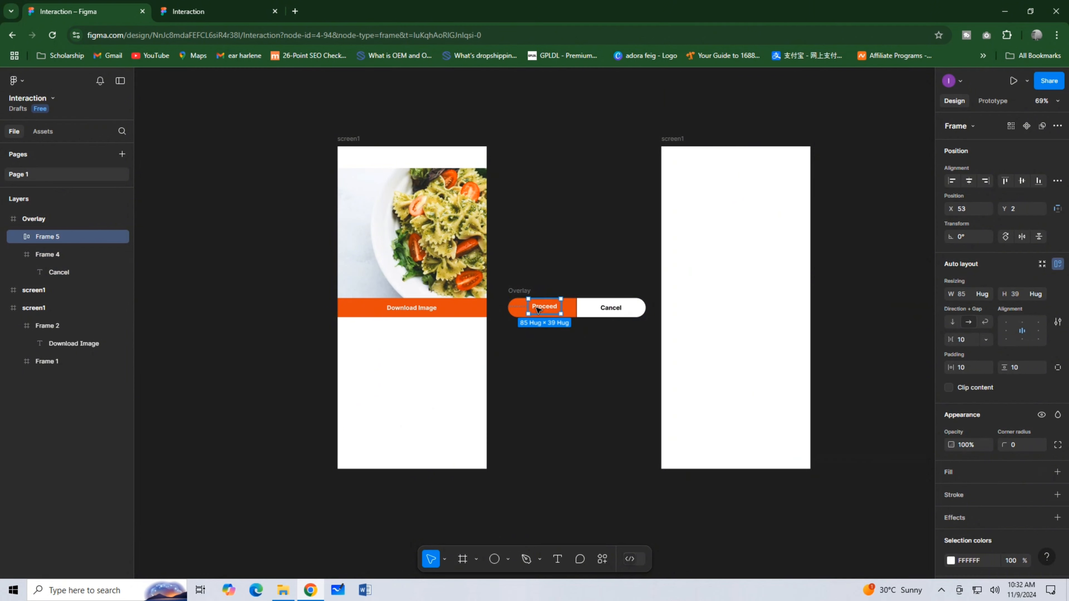
left_click_drag(538, 309, 536, 309)
left_click(1024, 181)
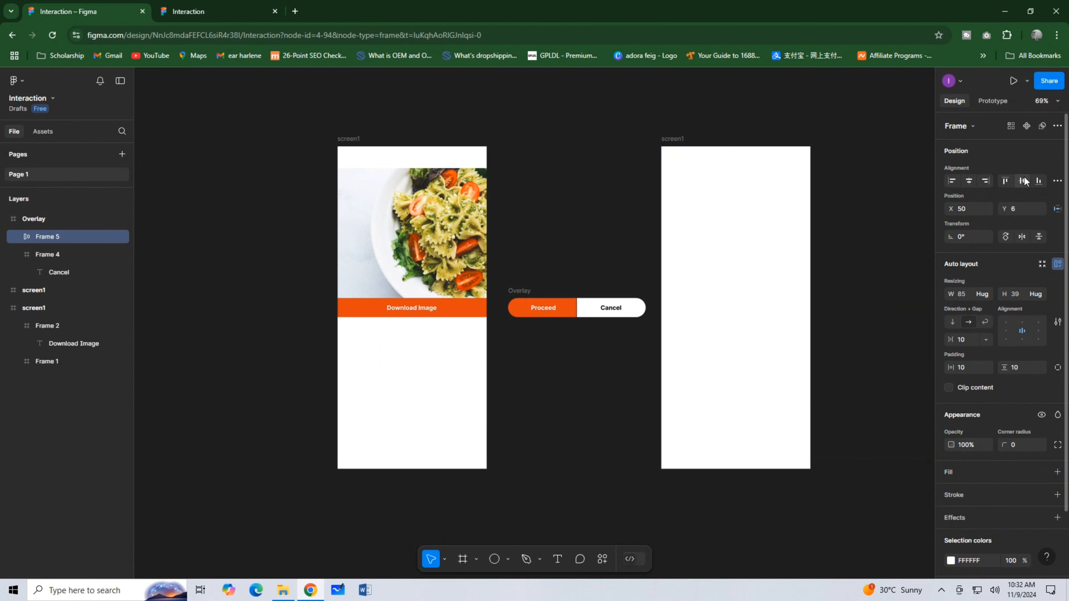
left_click(529, 214)
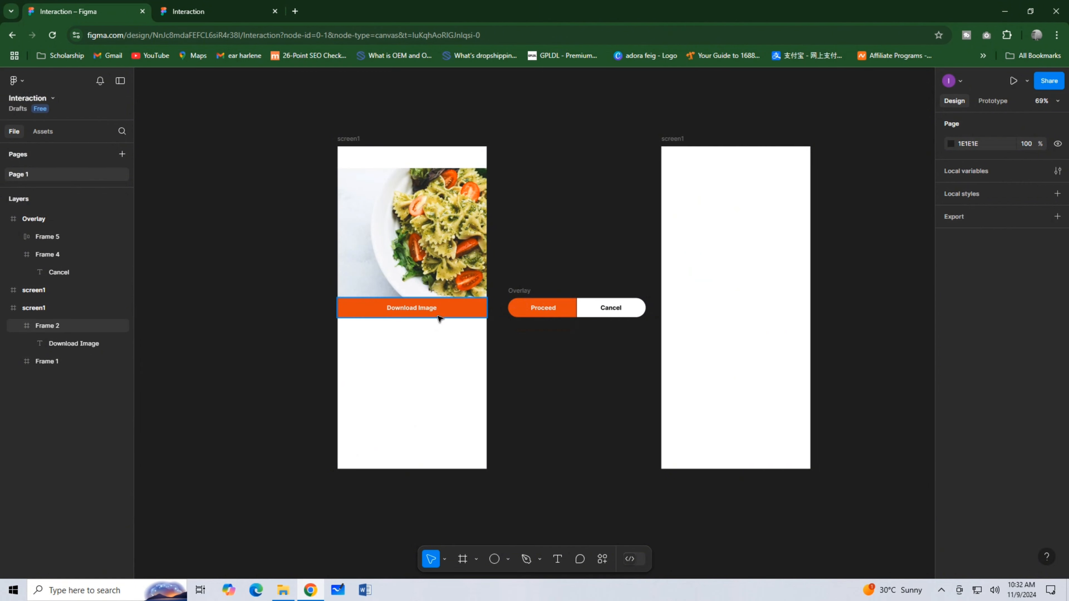
Copy the Download Image strip to the empty screen, center it vertically and recolor it DCD793, sampled from the food photo.
left_click_drag(440, 316, 764, 307)
left_click(1020, 180)
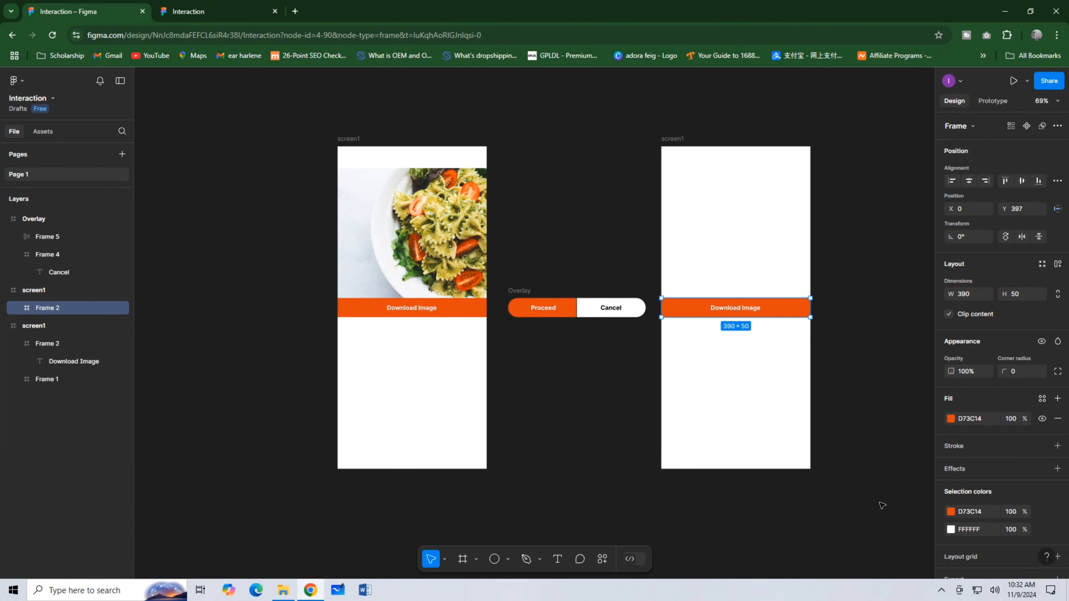
left_click(950, 511)
left_click(817, 453)
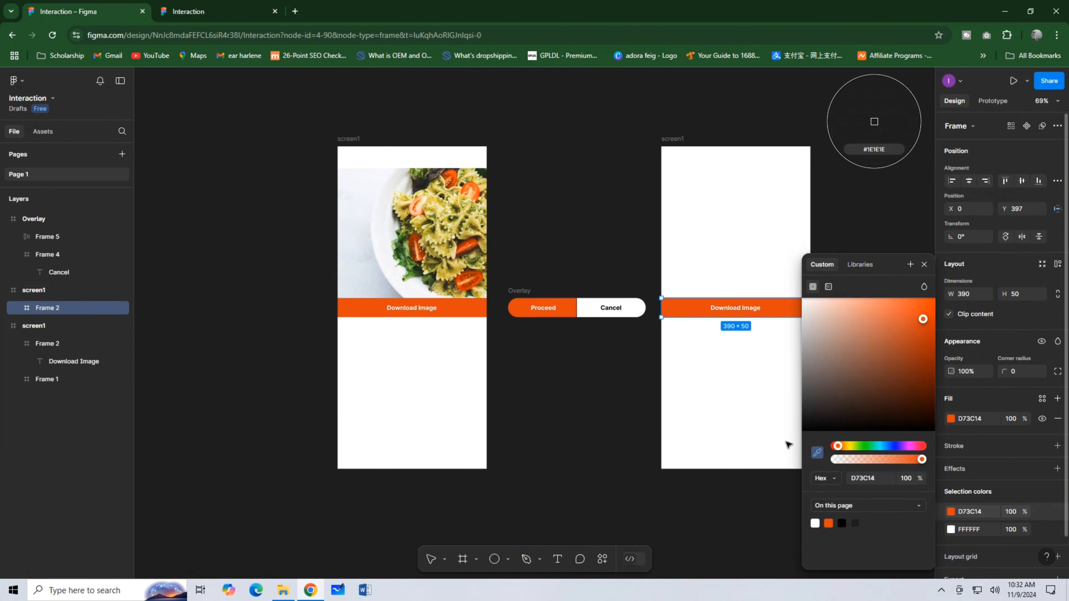
left_click(440, 223)
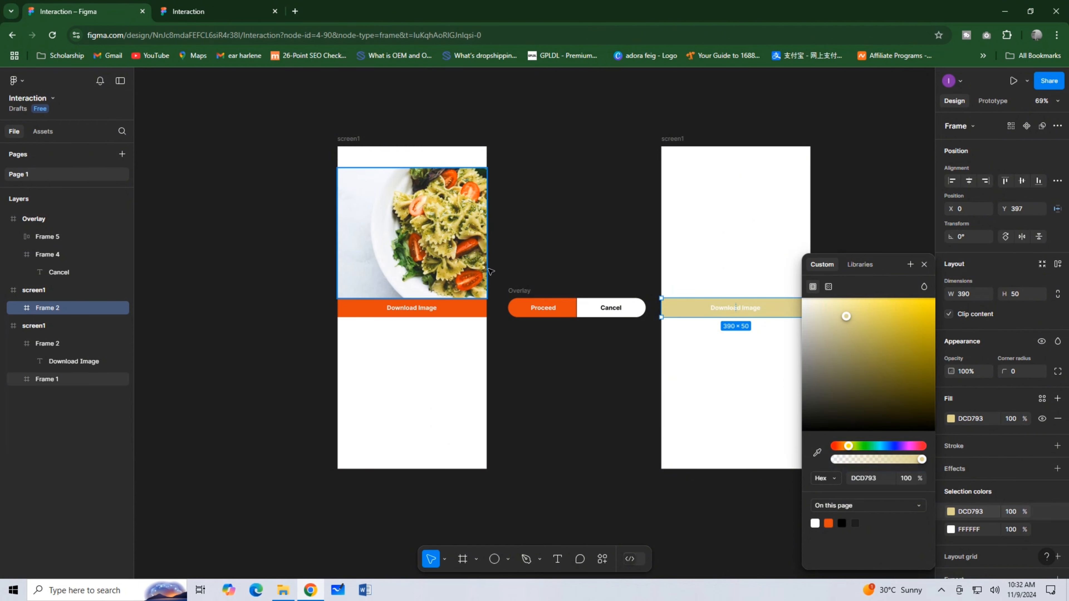
Change the copied strip's text to "Go Back Home".
double_click(750, 311)
double_click(750, 311)
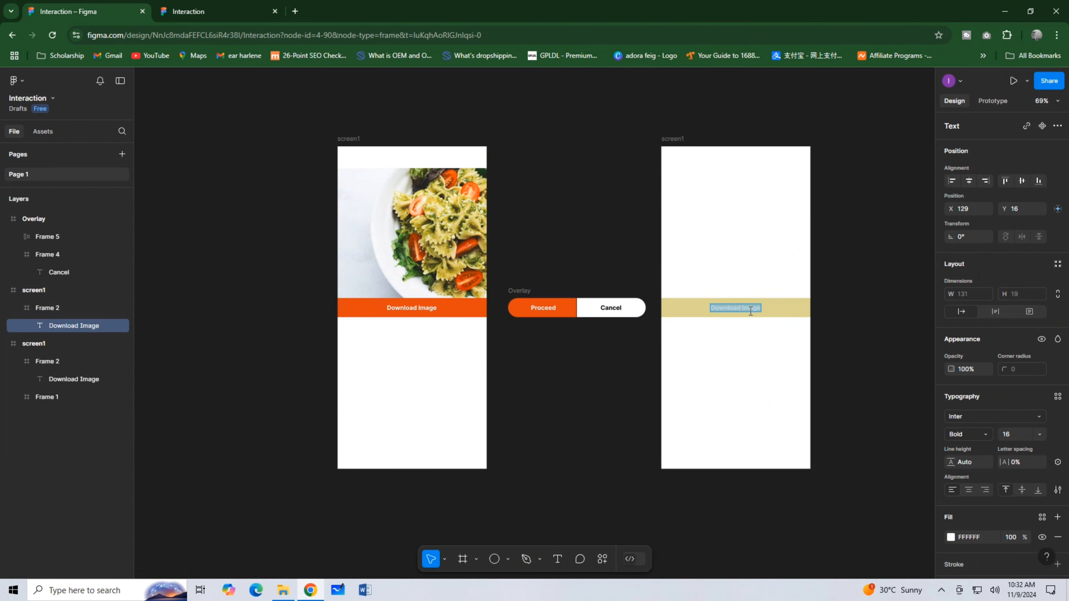
type("Go back Hom")
left_click(725, 312)
key("BackSpace")
type("B")
key("Escape")
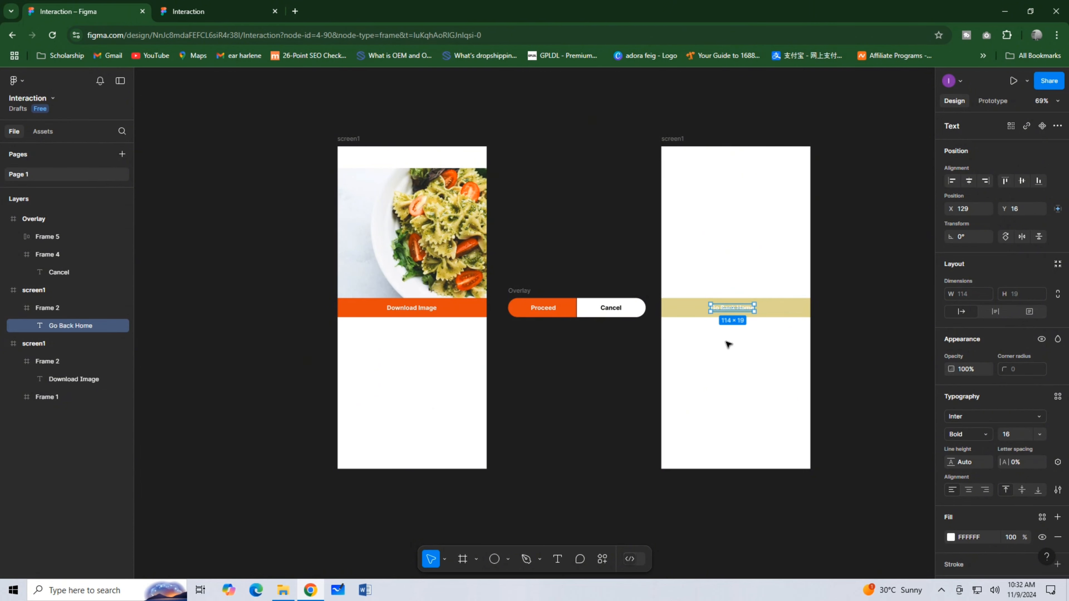
Color the Go Back Home text black (000000).
left_click(950, 536)
left_click(842, 522)
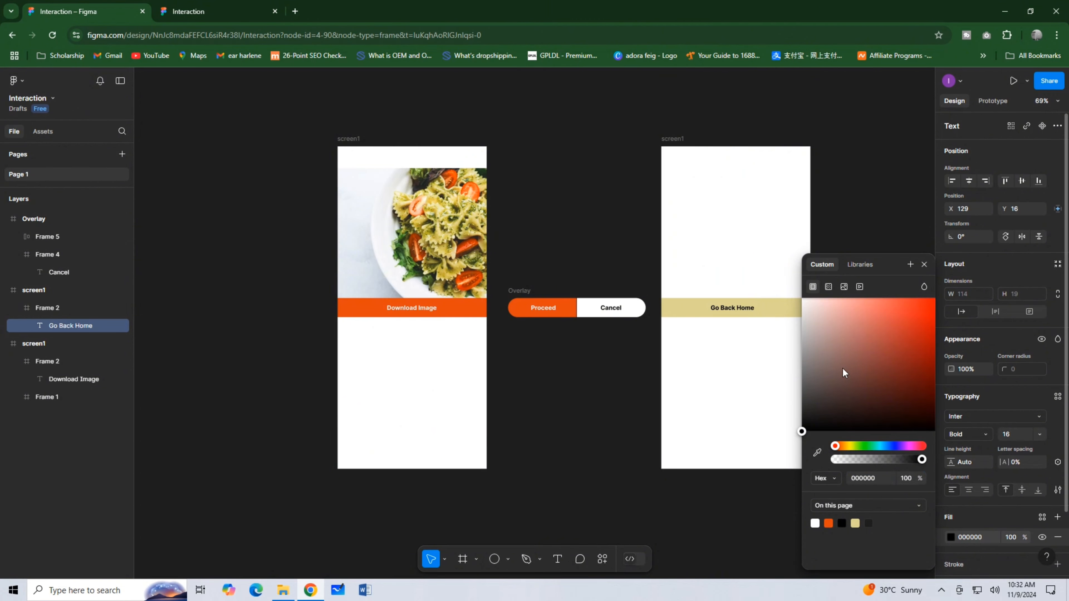
left_click(739, 322)
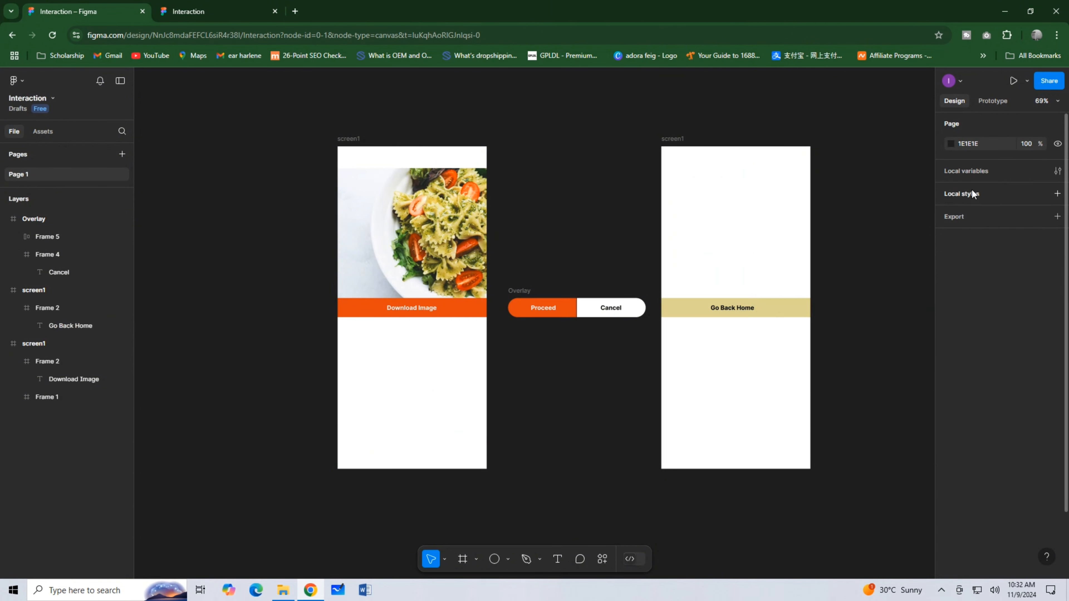
Center the Go Back Home text horizontally within its strip.
left_click(735, 308)
left_click(735, 308)
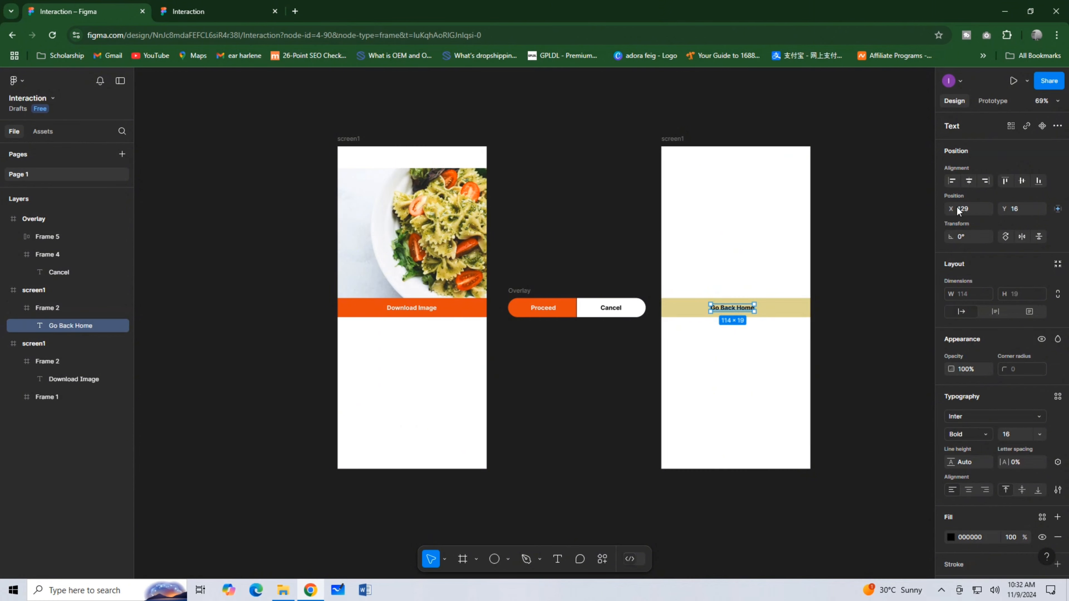
left_click(970, 181)
Add the text "Download Completed" above the Go Back Home strip on the second screen.
left_click(557, 559)
left_click(708, 273)
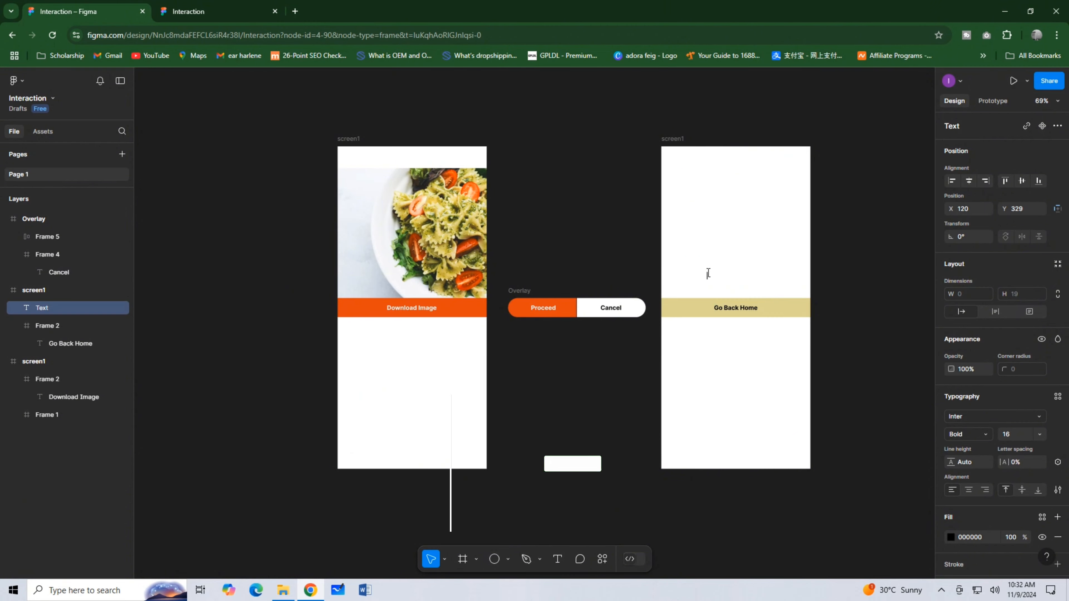
type("Dow")
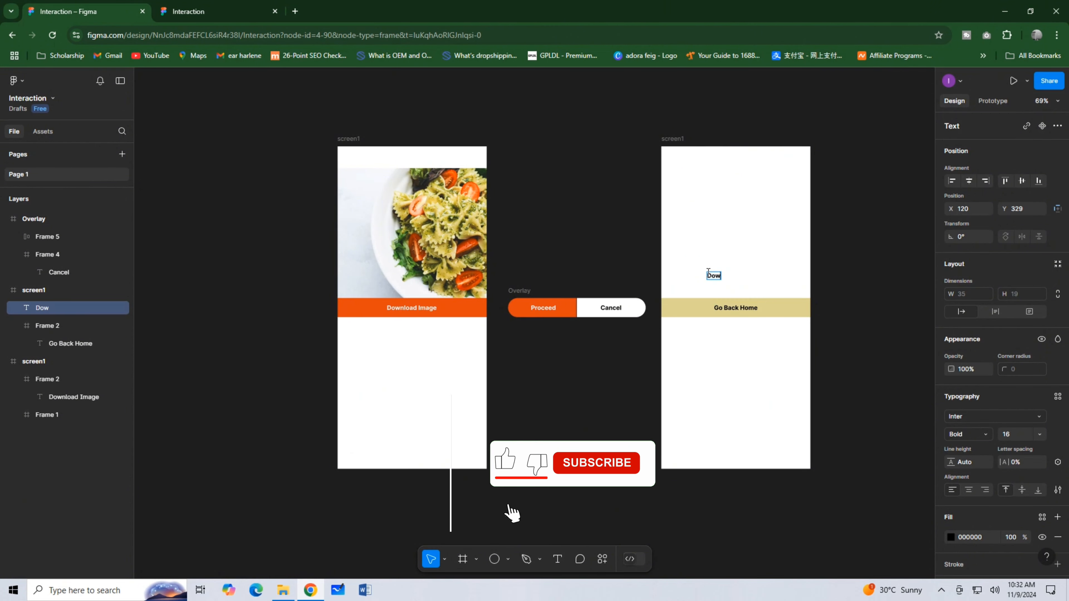
type("nload C")
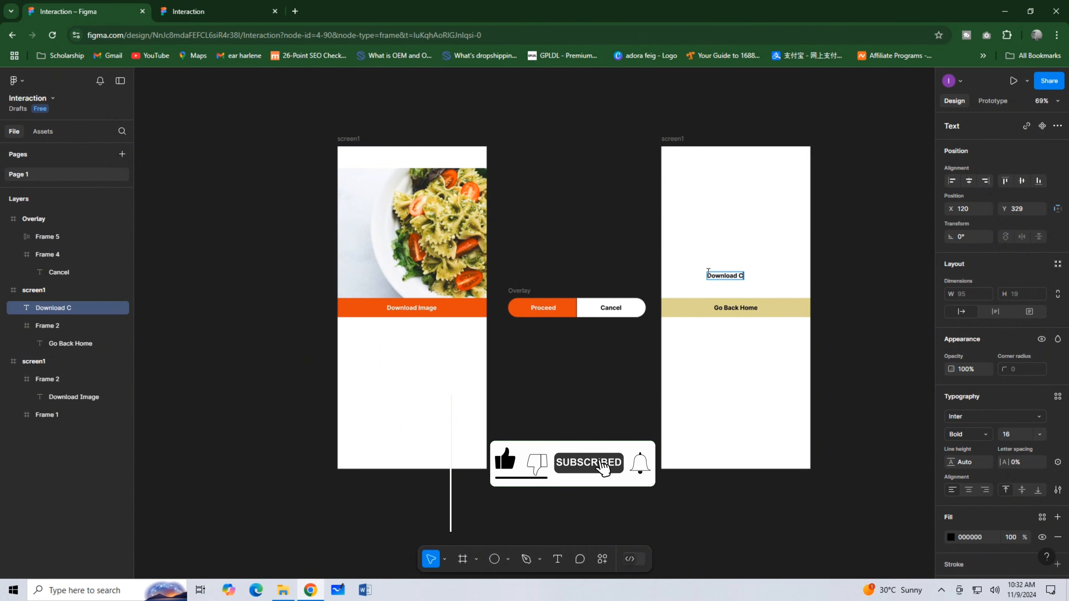
type("ompleted")
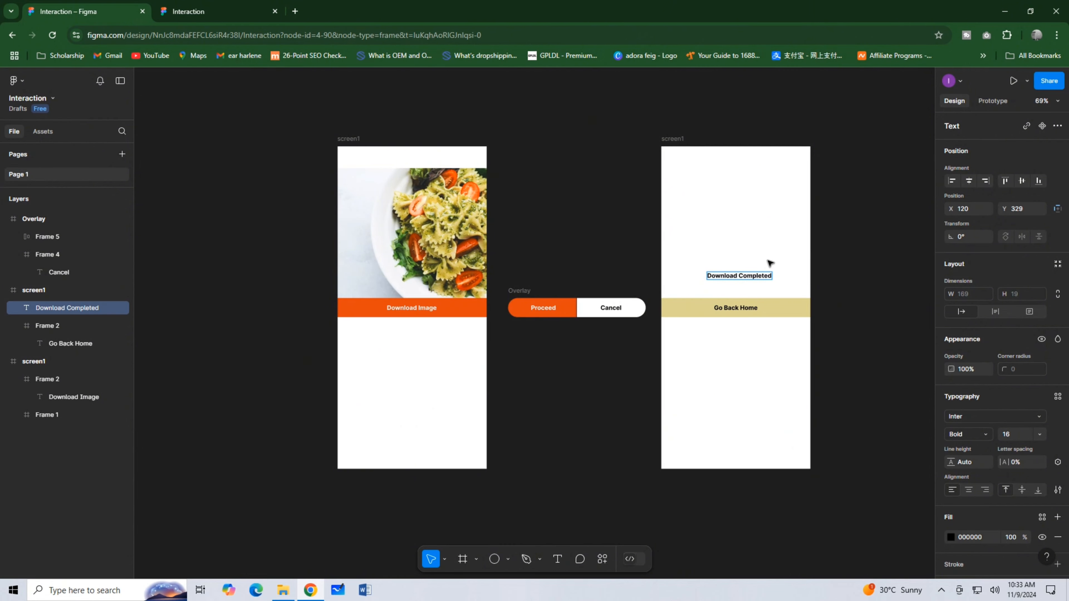
key("Escape")
Space the Download Completed text 23 above the Go Back Home strip and center it horizontally on the screen.
left_click_drag(755, 278, 764, 309)
left_click(764, 308, "shift")
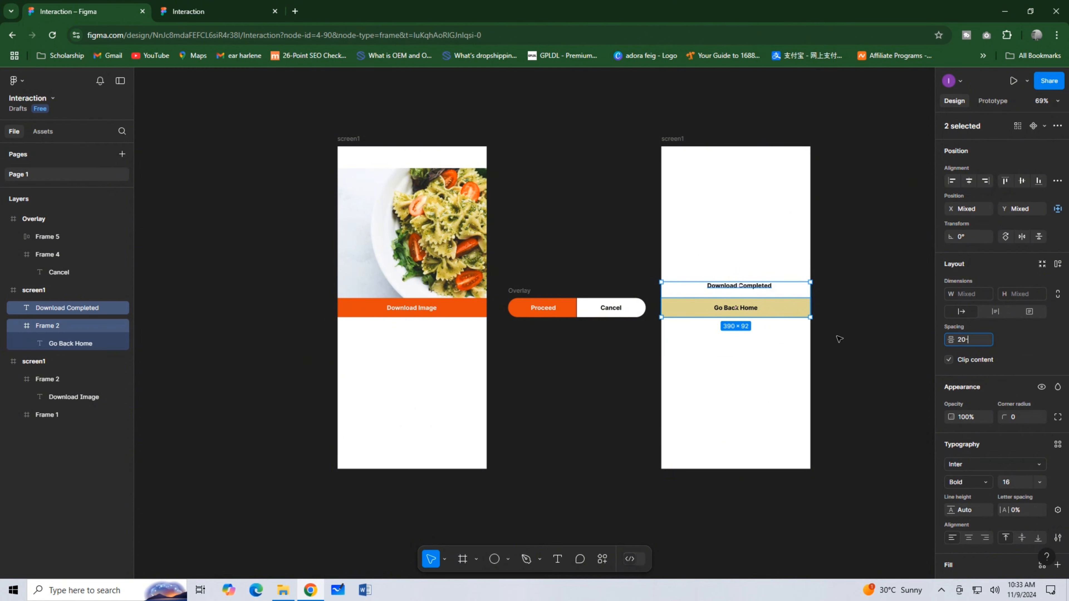
left_click(741, 365)
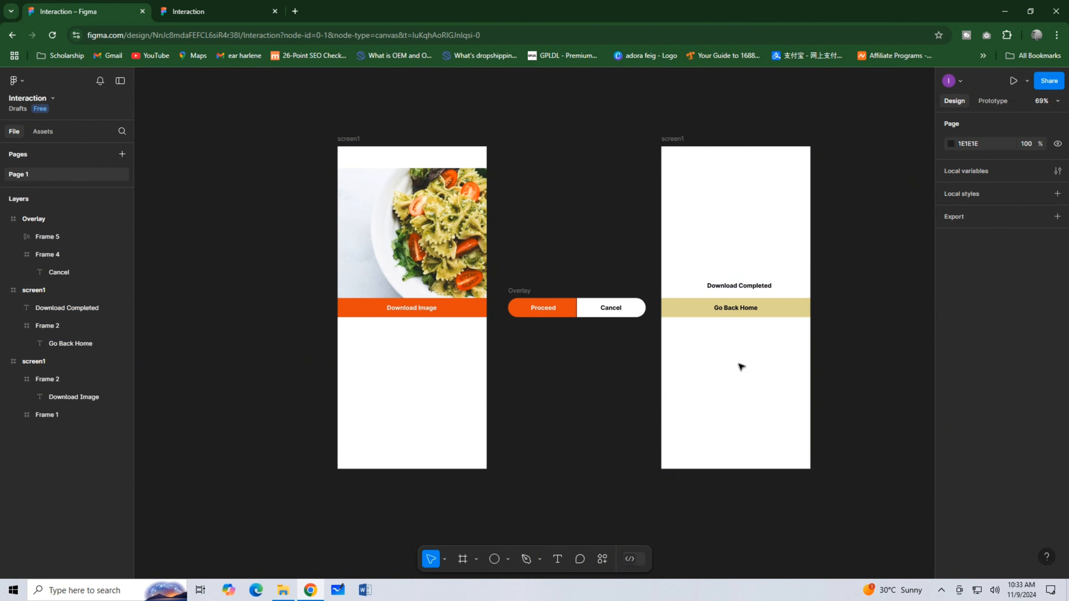
left_click(739, 288)
left_click(967, 181)
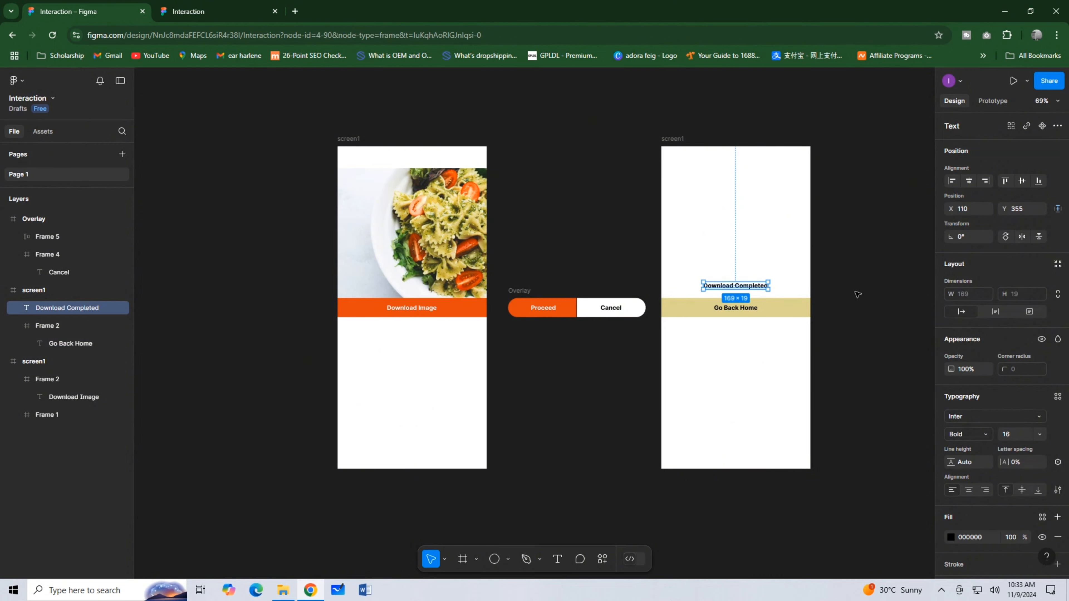
left_click(855, 297)
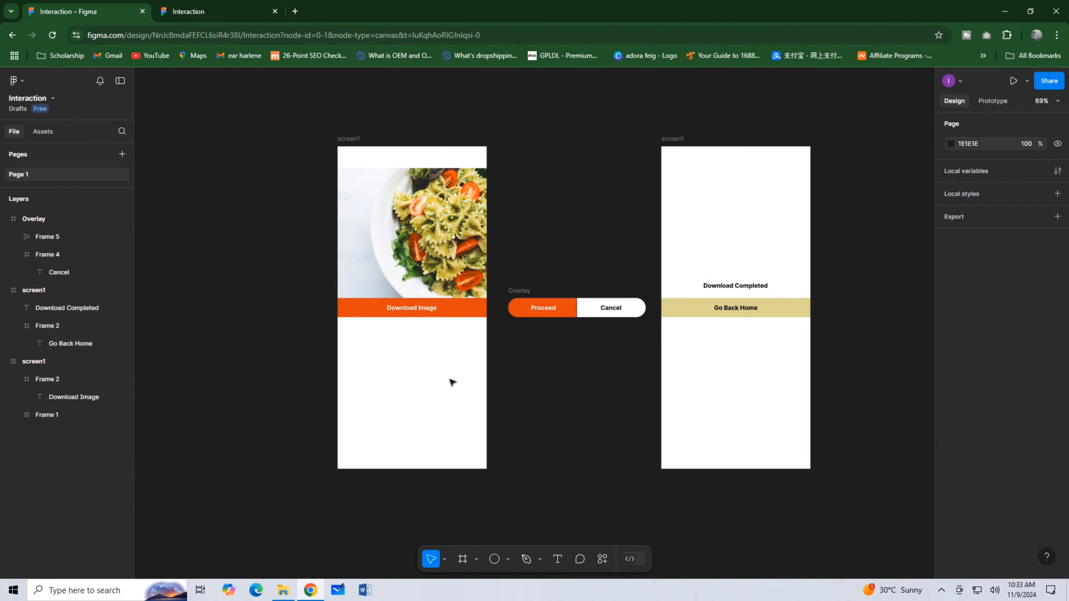
Rename the frame containing the Go Back Home strip to "Screen2".
double_click(681, 138)
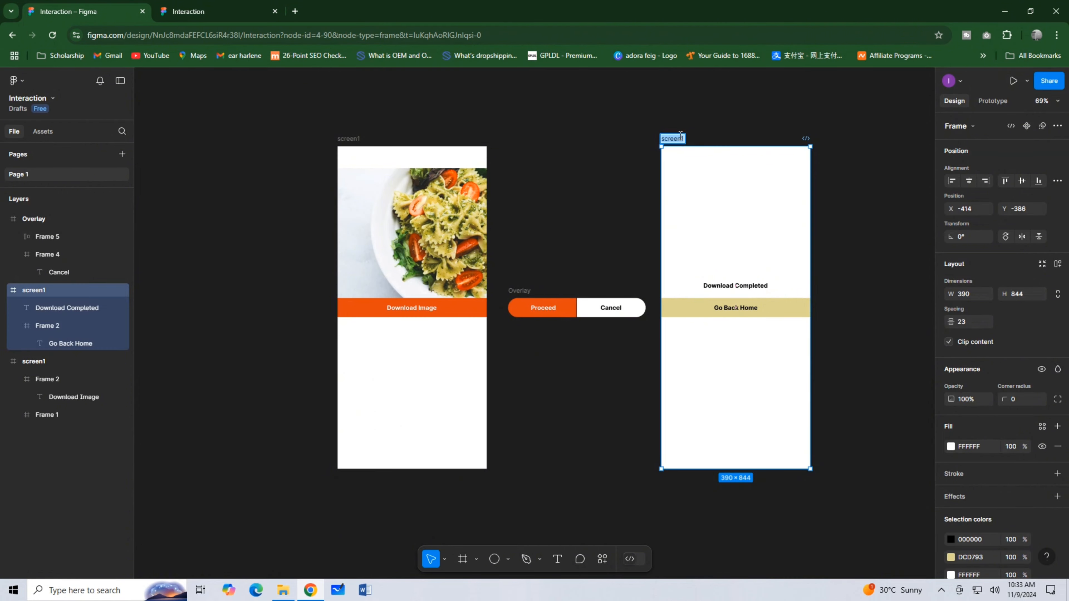
type("screen2")
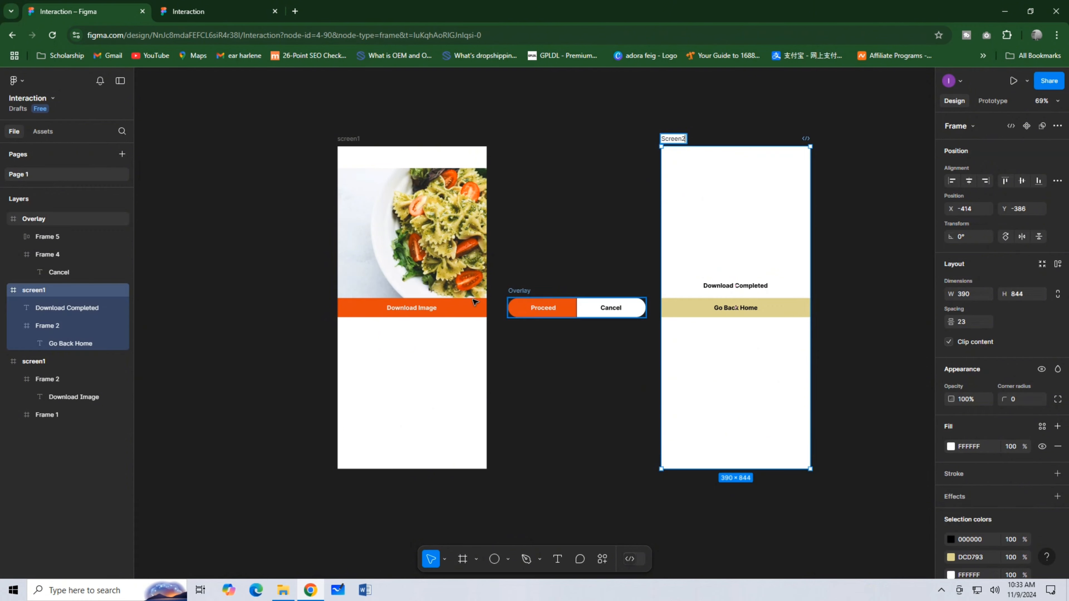
left_click(480, 153)
Create an on-tap prototype connection from the Download Image strip to the Overlay frame.
left_click(996, 103)
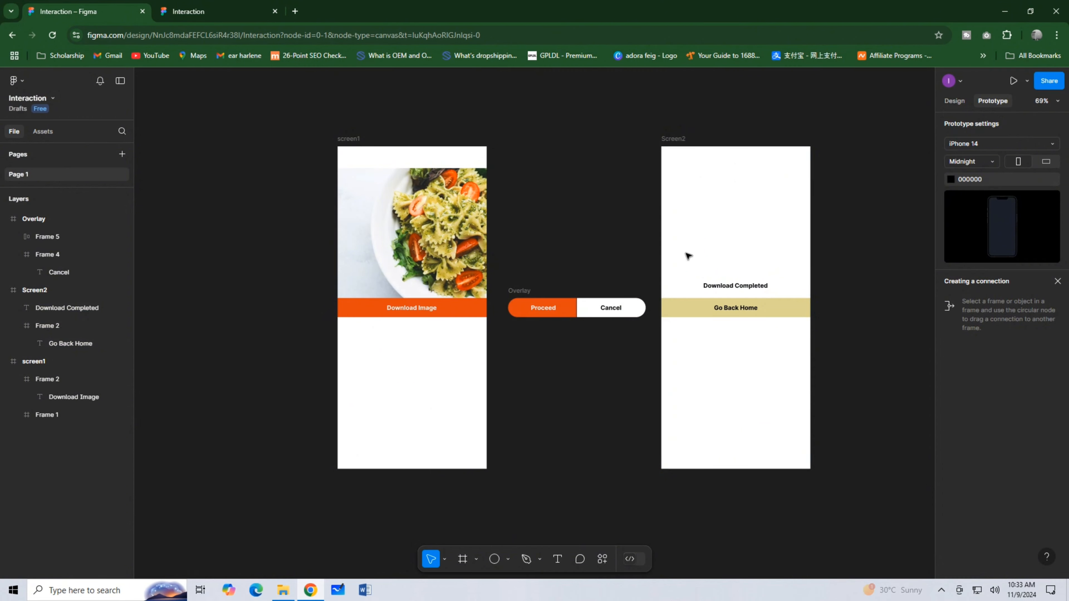
left_click(465, 308)
left_click(467, 311)
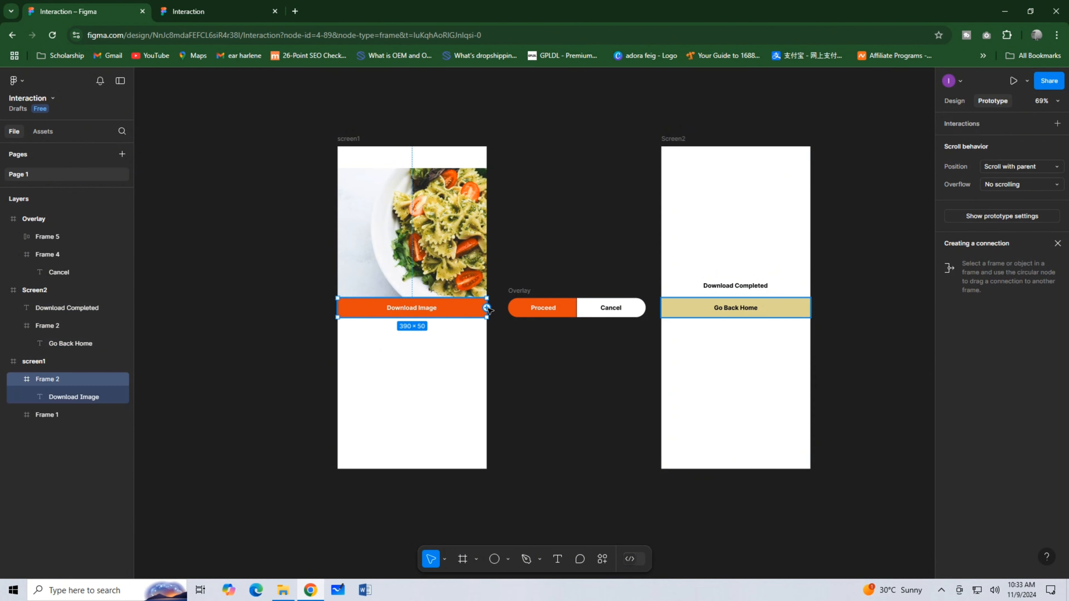
left_click_drag(487, 308, 511, 313)
left_click(484, 308)
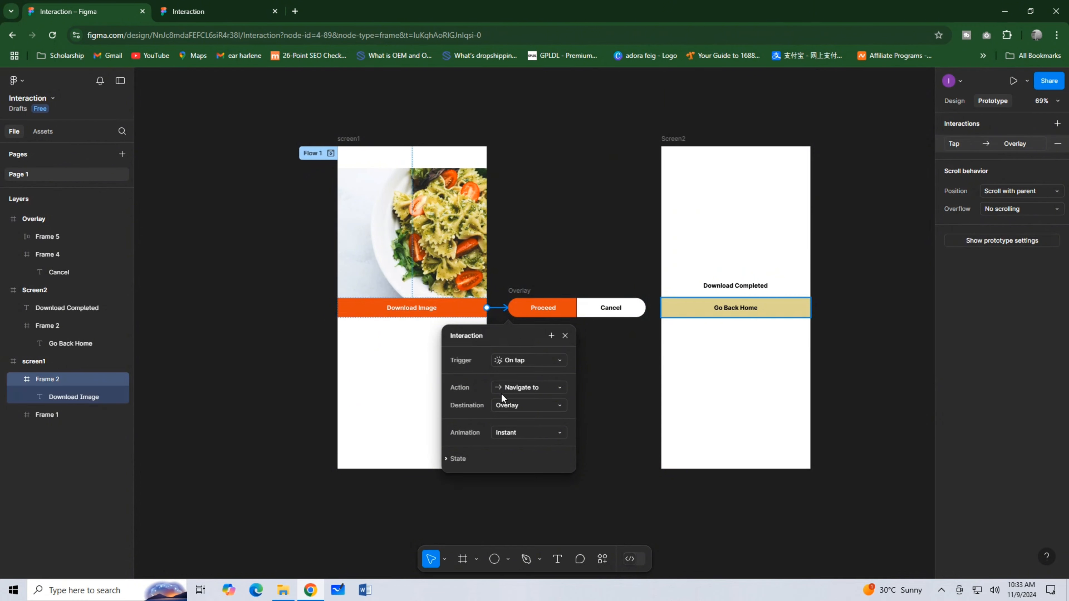
Change the action of the connection from Download Image to Overlay to Open overlay.
left_click(518, 291)
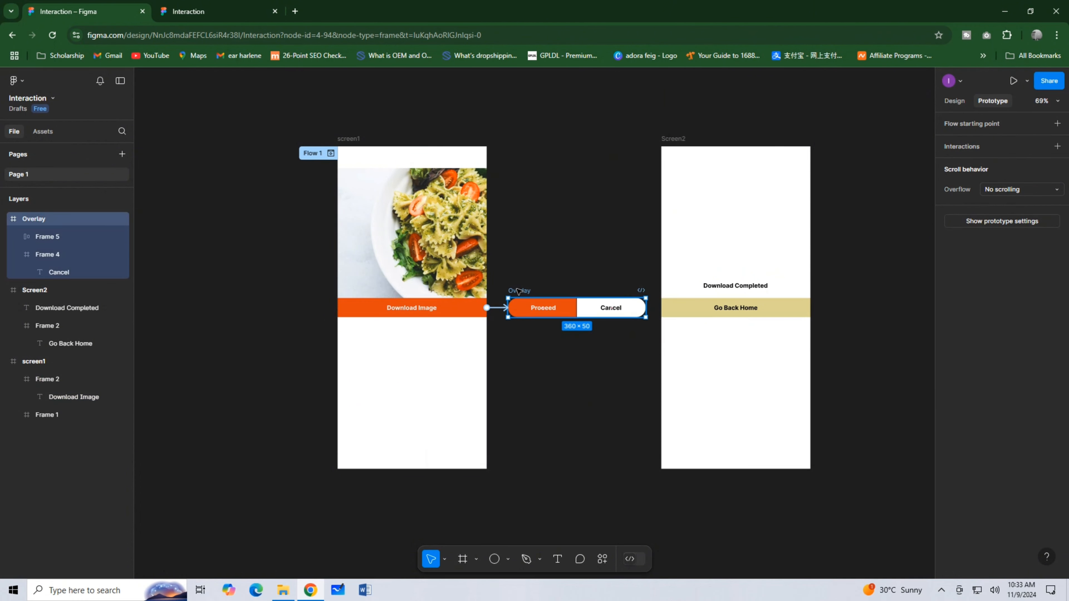
left_click(500, 312)
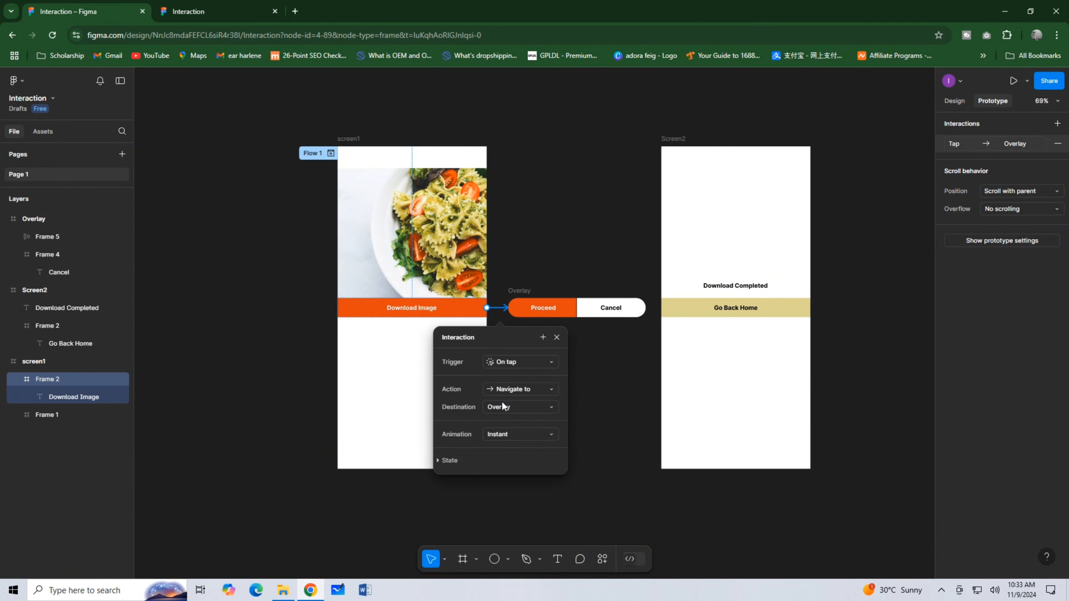
left_click(509, 389)
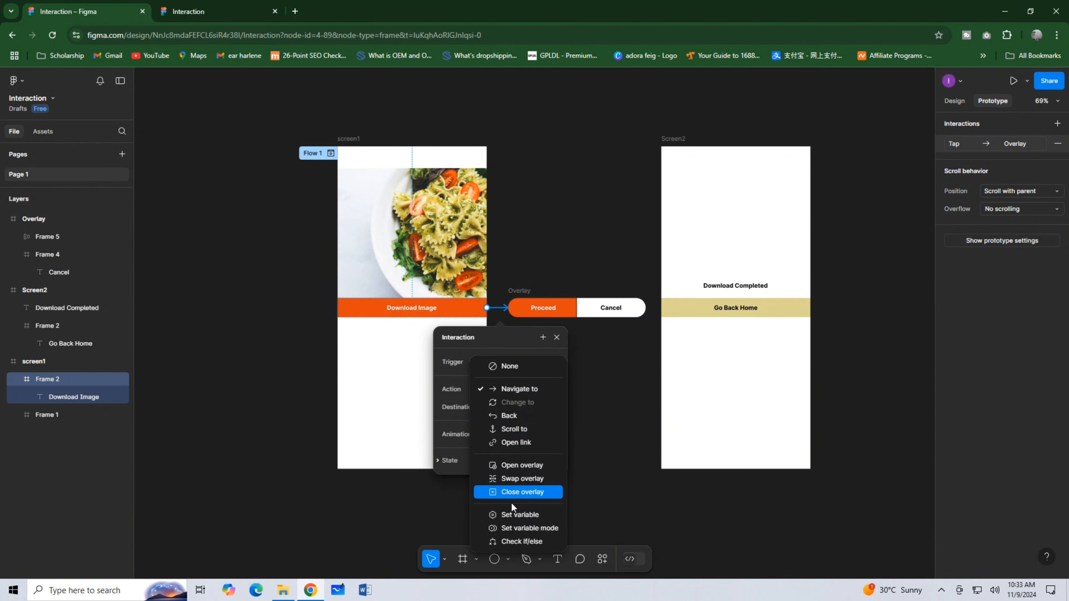
left_click(507, 465)
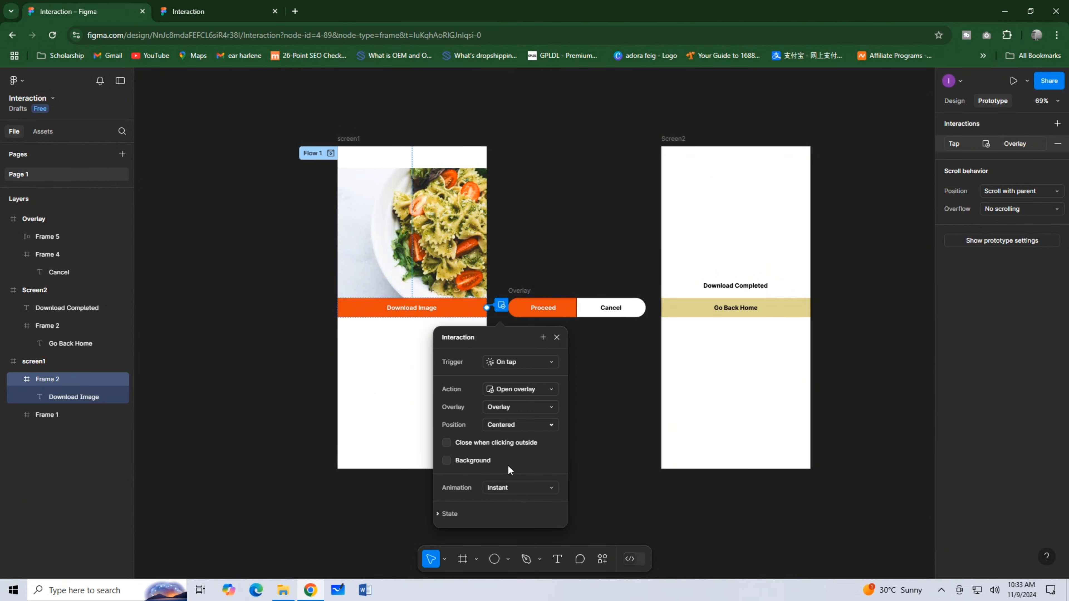
Set the overlay's position to Manual and place it over the lower part of the food photo, just above Download Image.
left_click(505, 426)
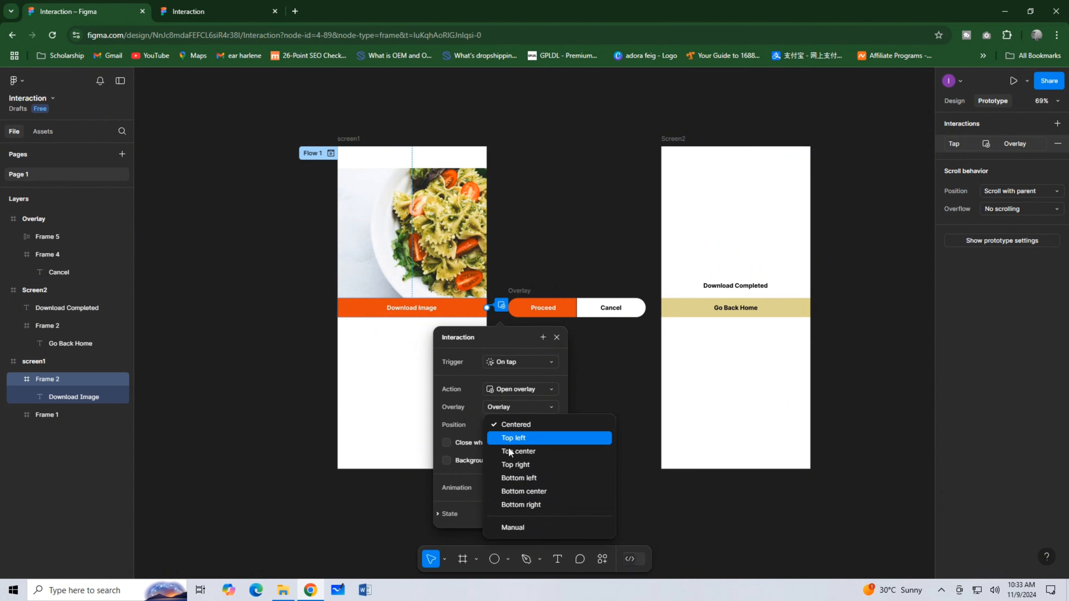
left_click(513, 527)
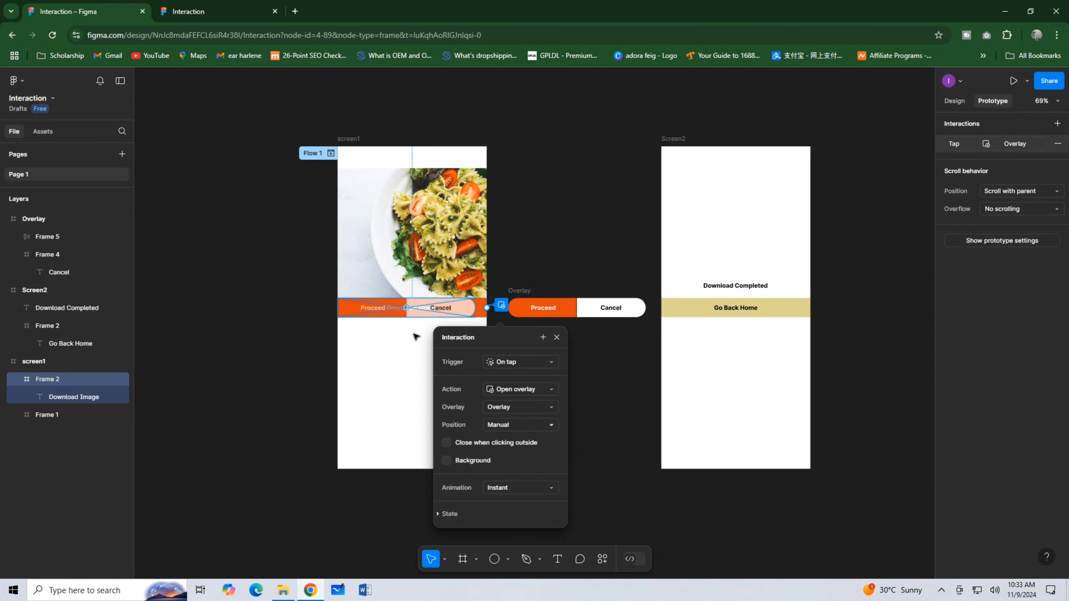
left_click_drag(391, 314, 400, 287)
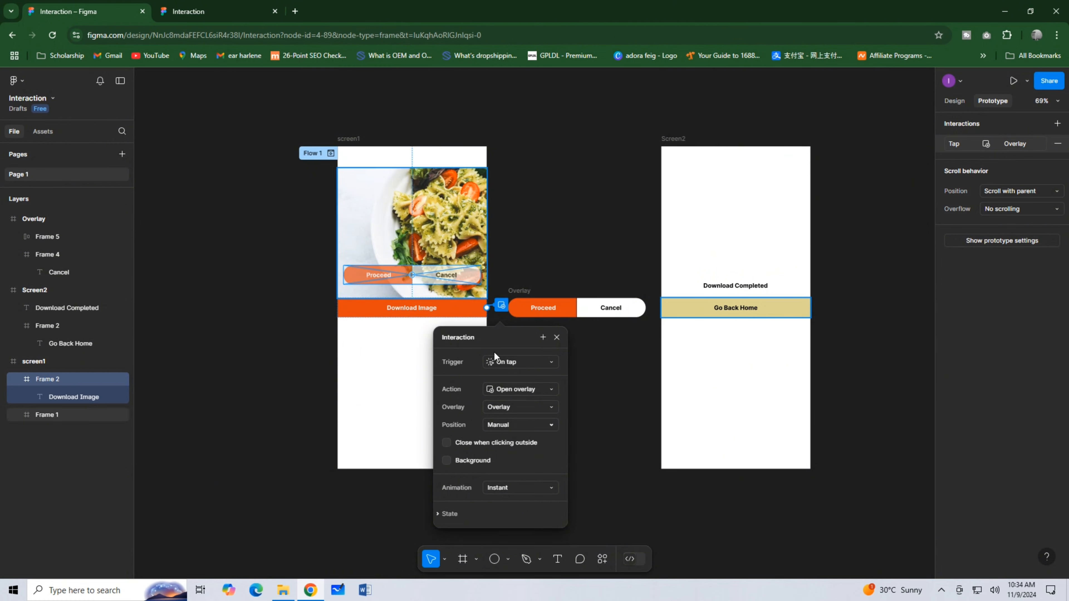
left_click(589, 379)
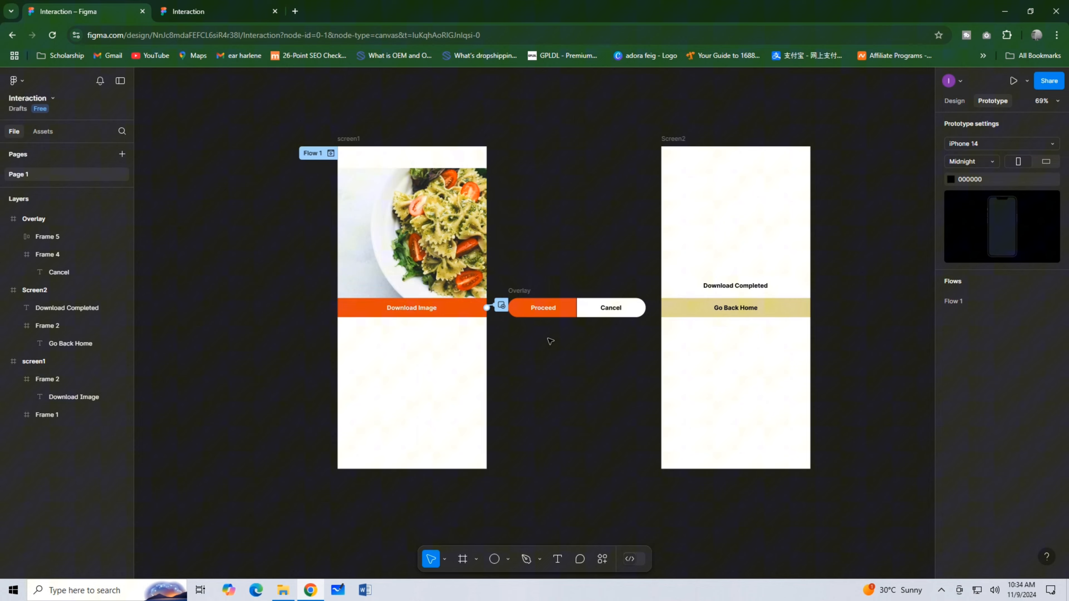
Connect Proceed to Screen2 and Cancel to screen1 with on-tap Navigate to interactions.
left_click(544, 310)
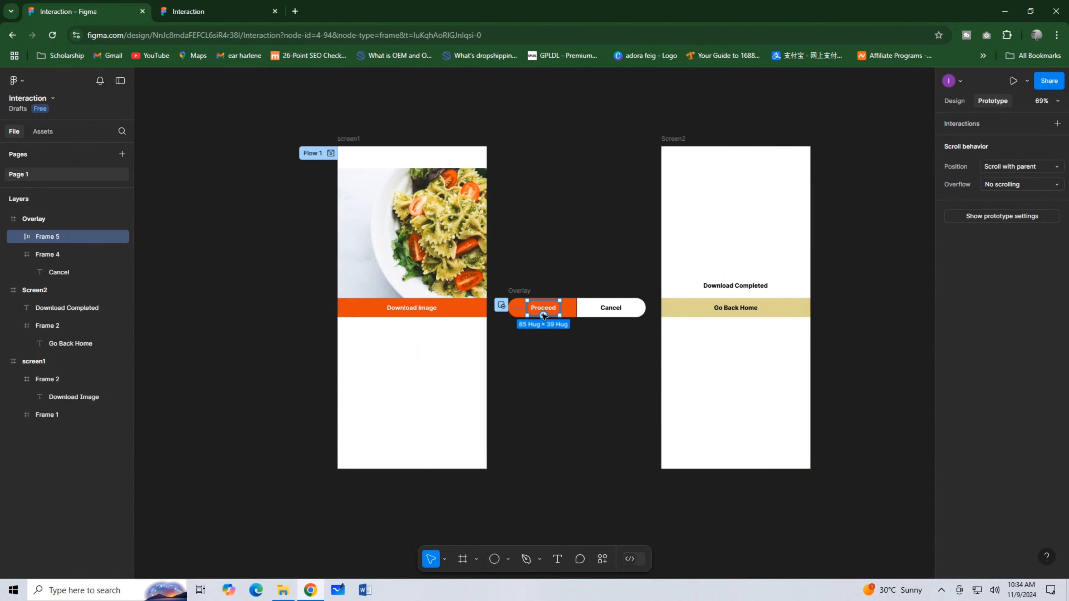
left_click_drag(560, 308, 669, 370)
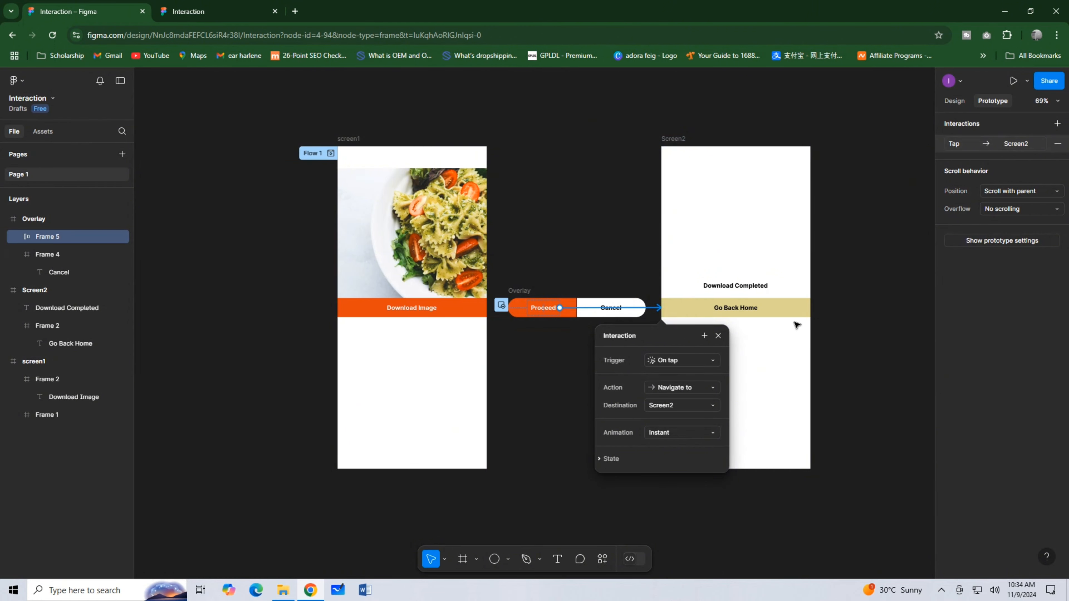
left_click(611, 310)
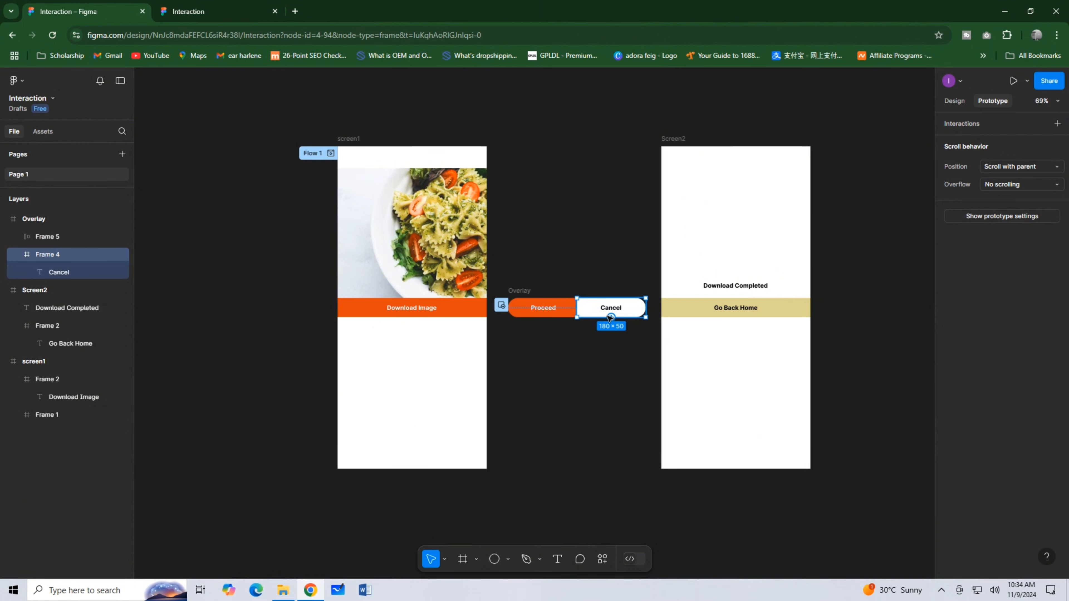
left_click_drag(611, 318, 486, 409)
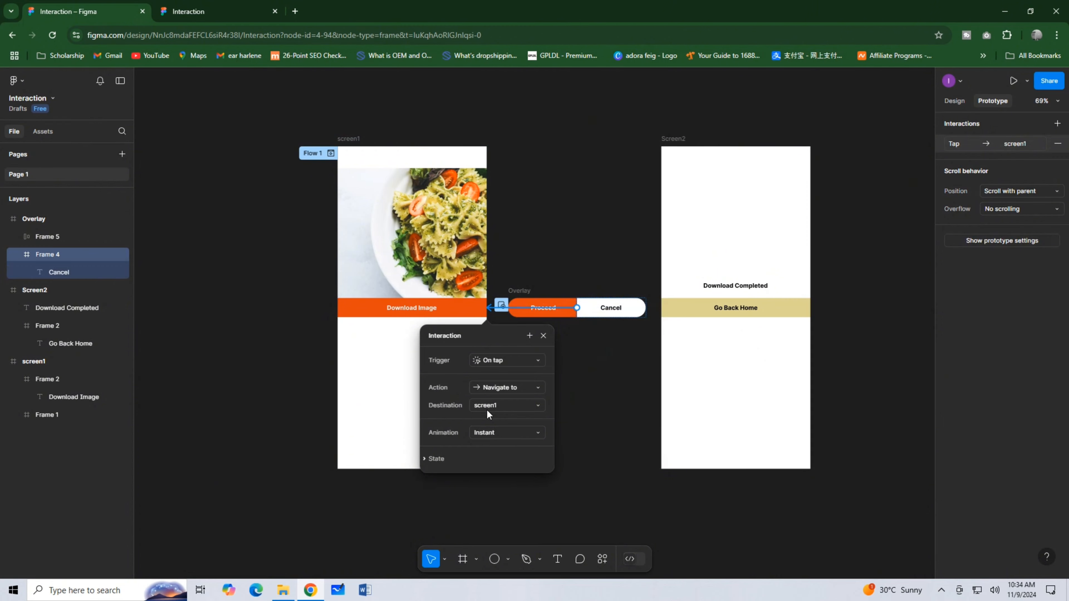
Connect the Go Back Home strip to screen1 with an on-tap Navigate to interaction and close the old prototype preview.
left_click(702, 316)
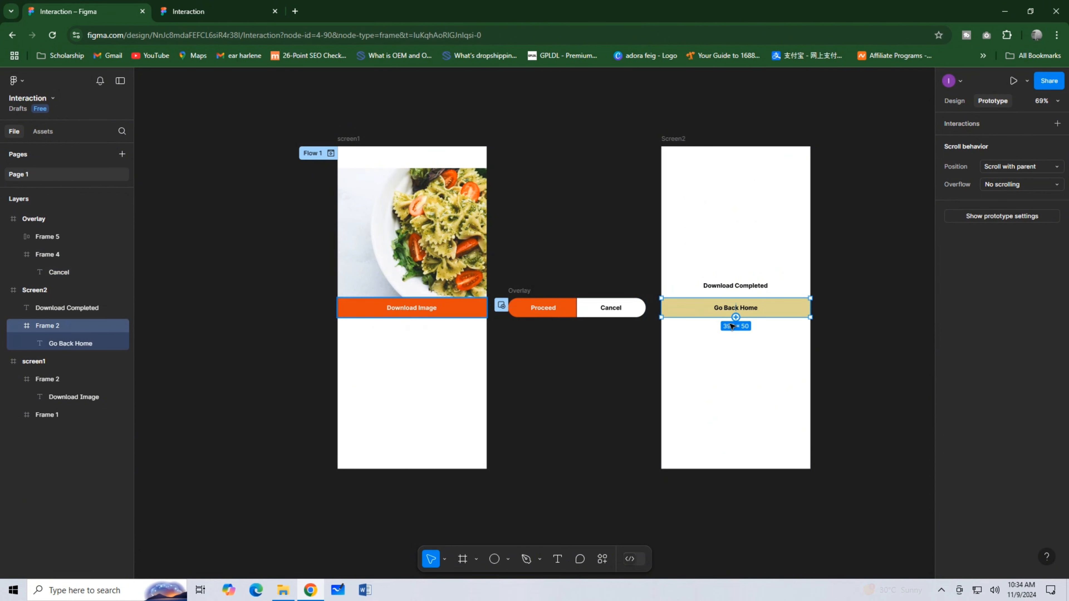
left_click_drag(662, 308, 483, 454)
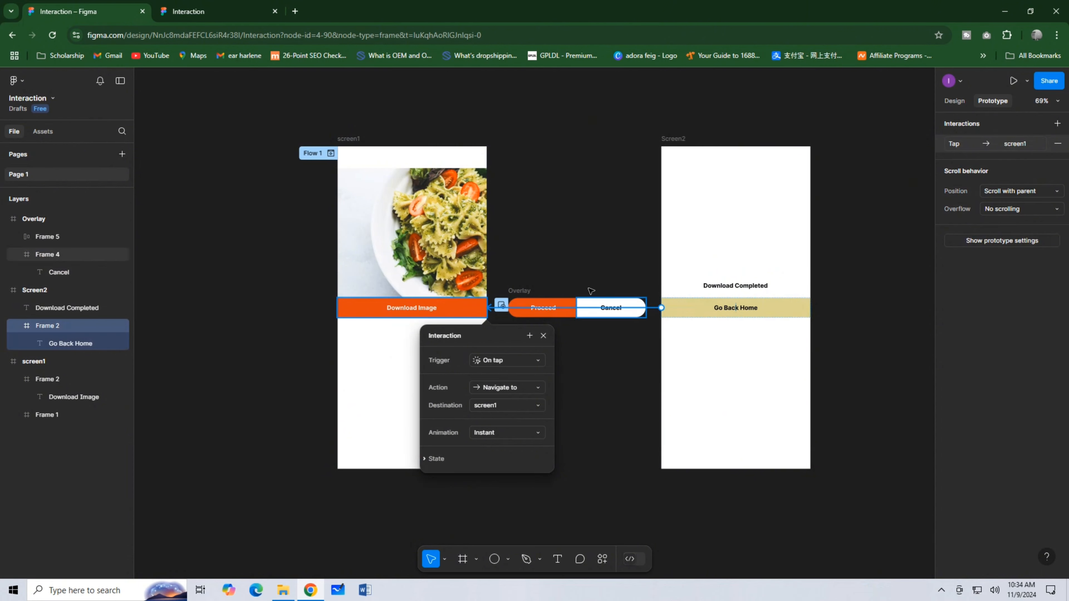
left_click(275, 11)
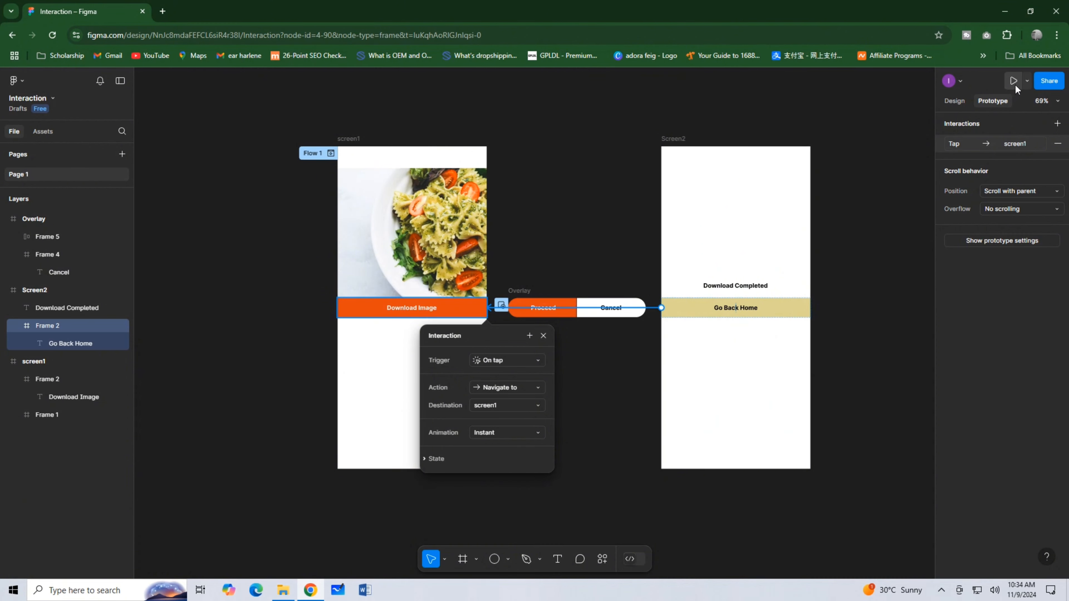